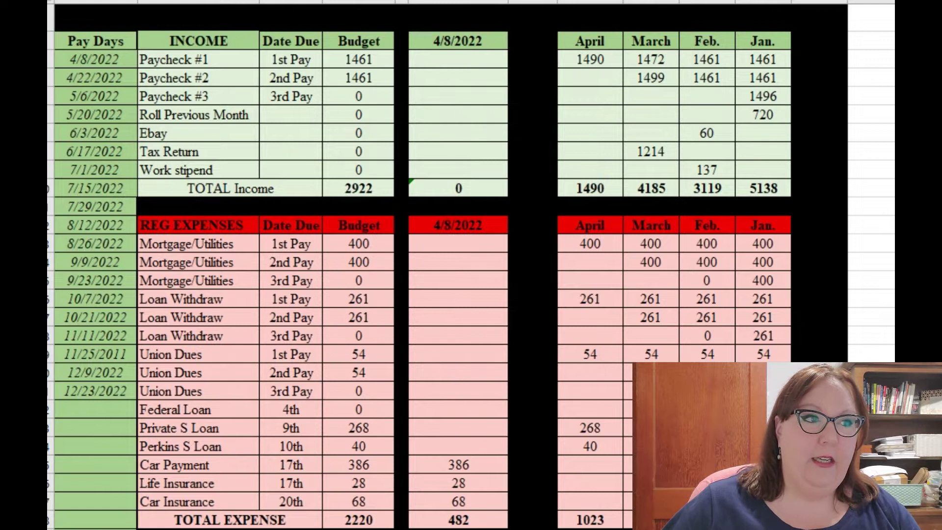
# Move Car Payment 386 and Life Insurance 28 from the 4/8/2022 column into April.
pyautogui.click(476, 58)
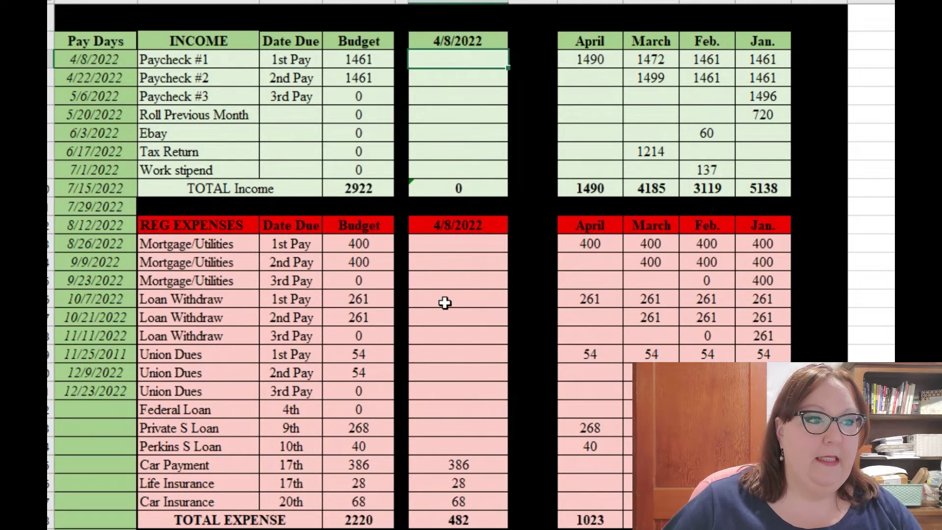
pyautogui.scroll(-2, 444, 303)
pyautogui.scroll(-2, 445, 303)
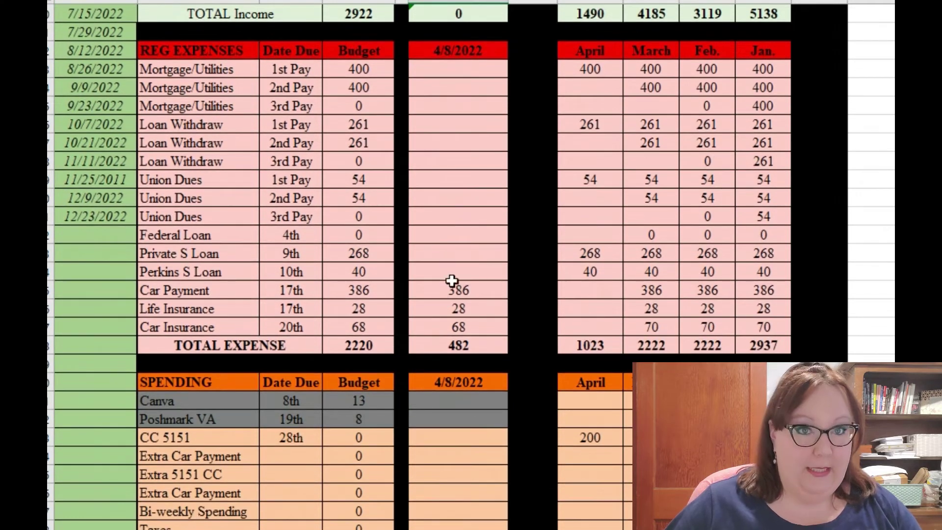
pyautogui.moveTo(459, 287); pyautogui.dragTo(457, 328)
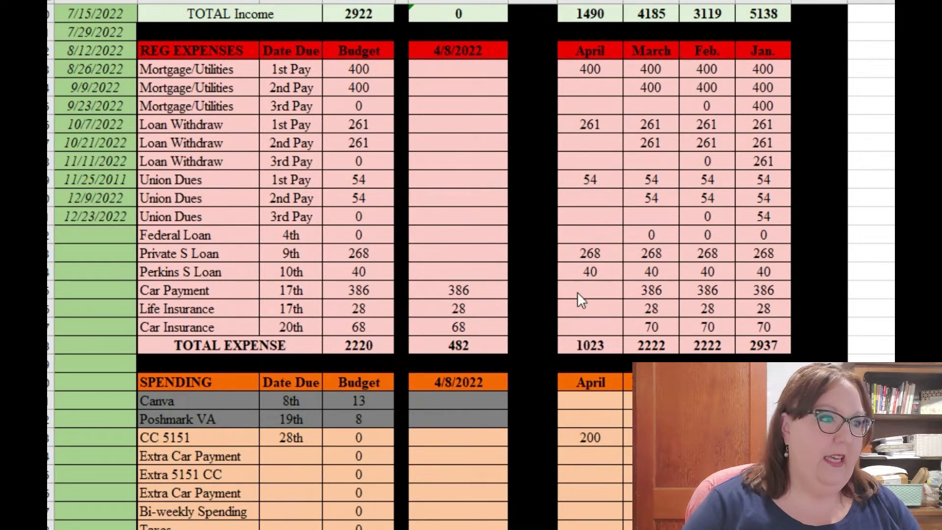
pyautogui.click(603, 290)
pyautogui.write('386')
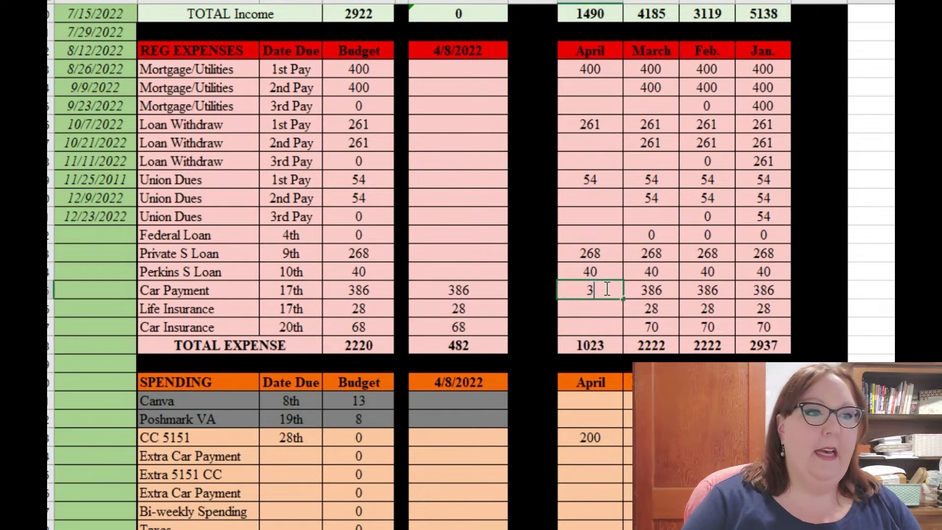
pyautogui.press('Left')
pyautogui.press('Left')
pyautogui.press('Delete')
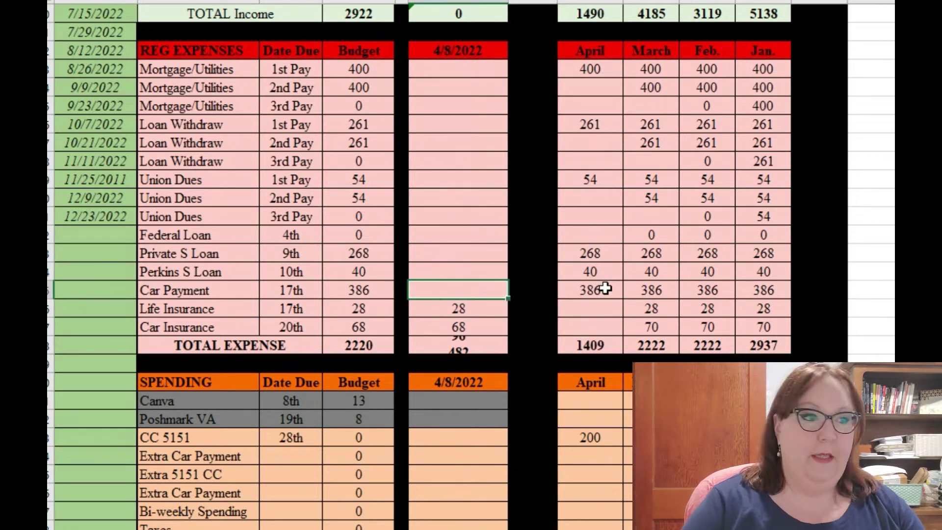
pyautogui.press('Down')
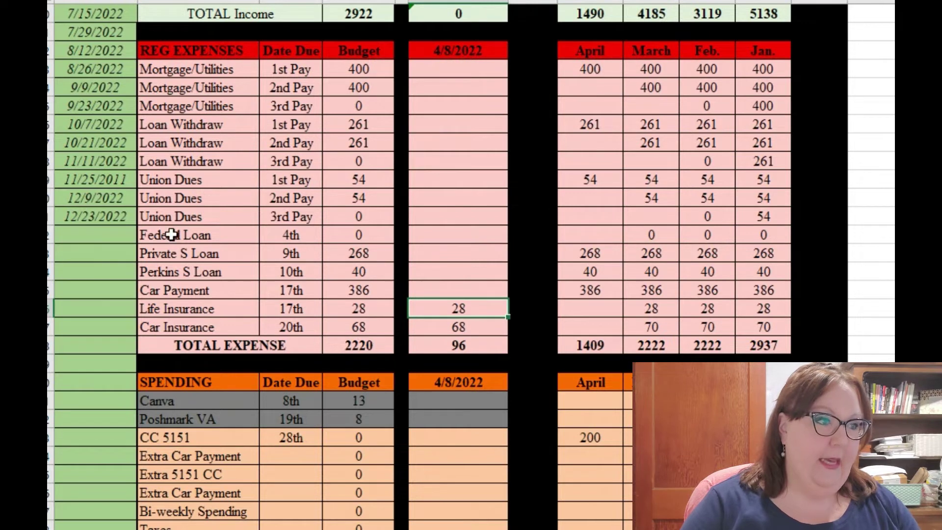
pyautogui.click(592, 305)
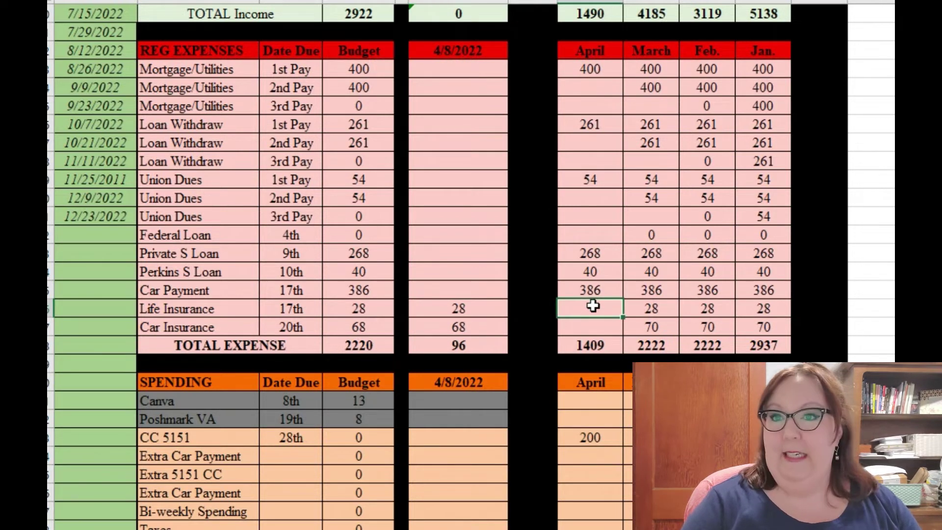
pyautogui.write('28')
pyautogui.press('Left')
pyautogui.press('Left')
pyautogui.press('Delete')
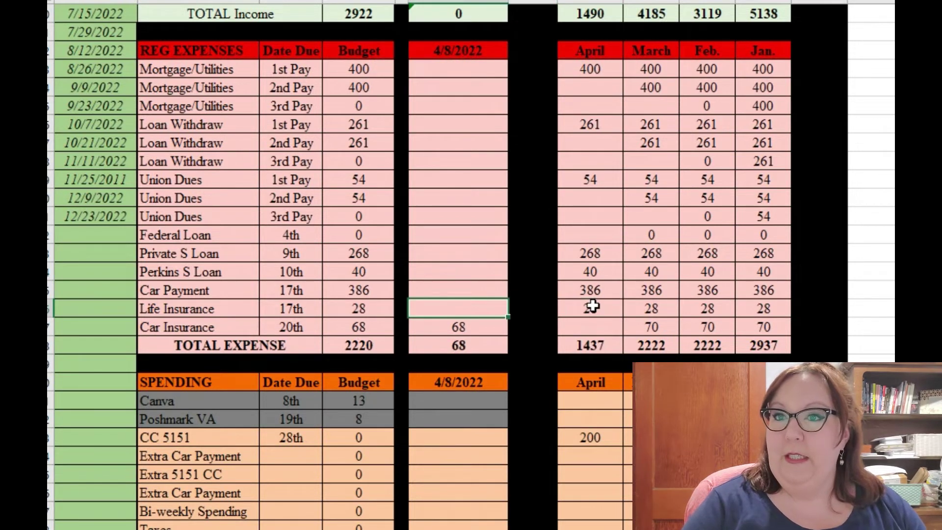
pyautogui.press('Down')
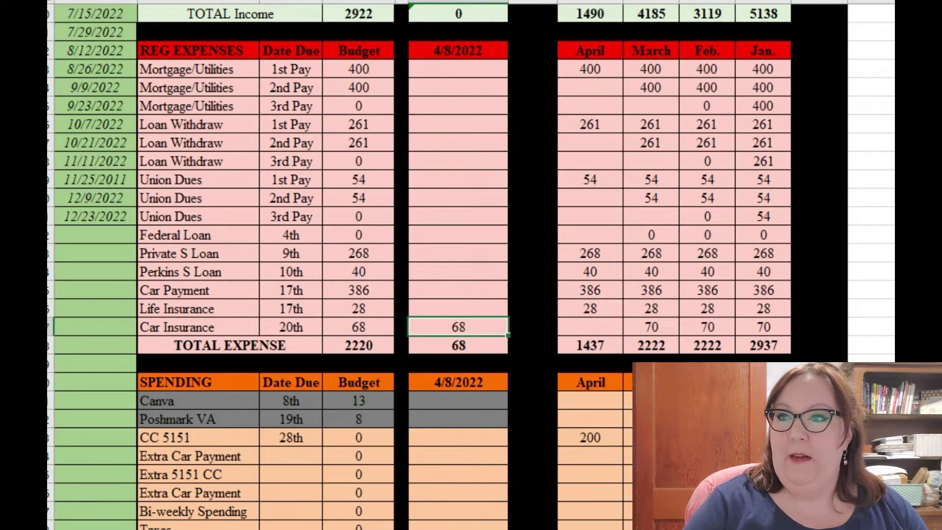
# Move Car Insurance 68 into April and clear it from the 4/8/2022 column.
pyautogui.click(458, 2)
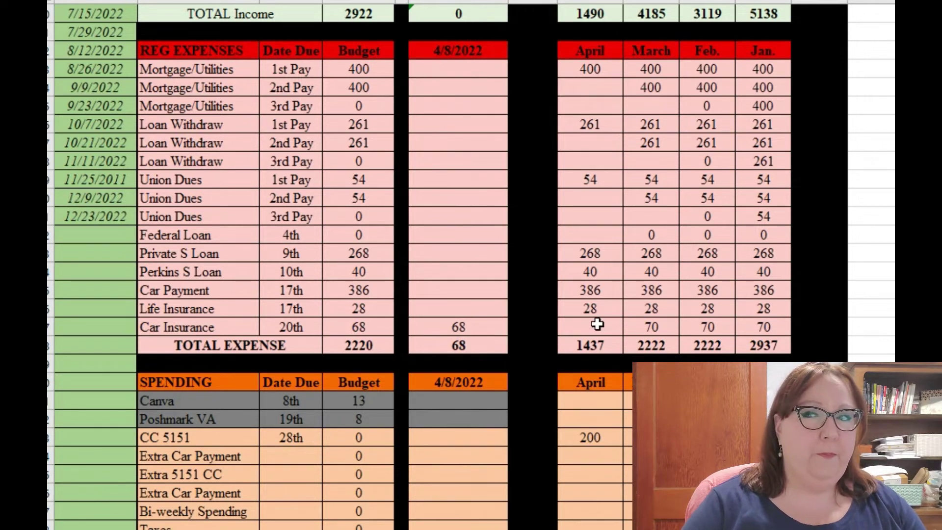
pyautogui.hotkey('ctrl', 'z')
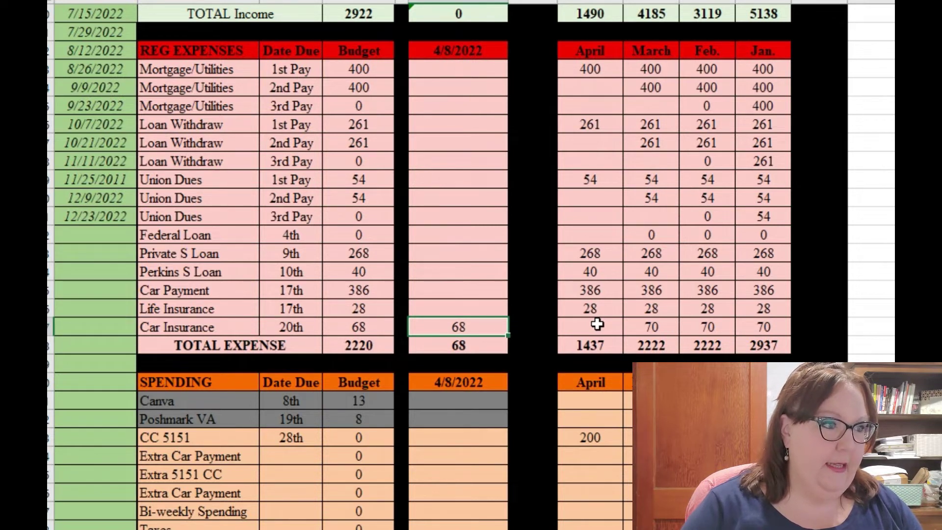
pyautogui.click(597, 324)
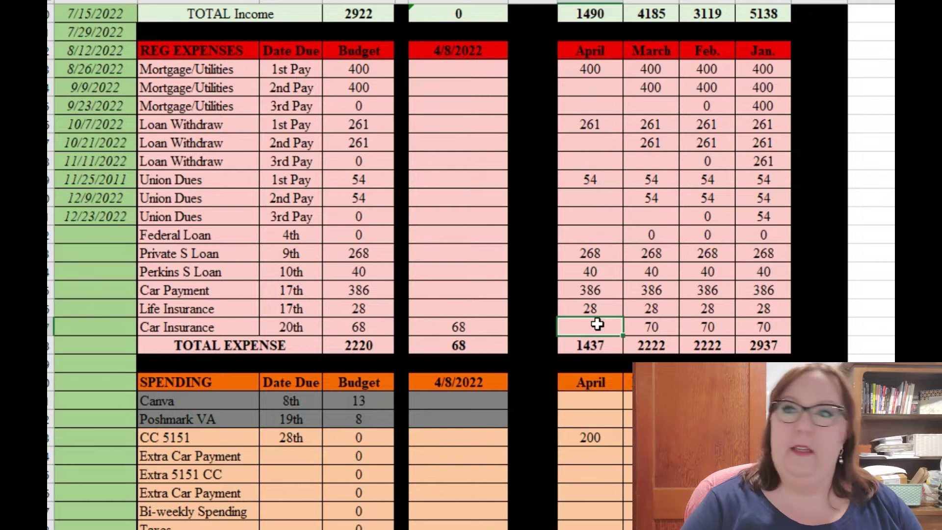
pyautogui.write('68')
pyautogui.press('Left')
pyautogui.press('Left')
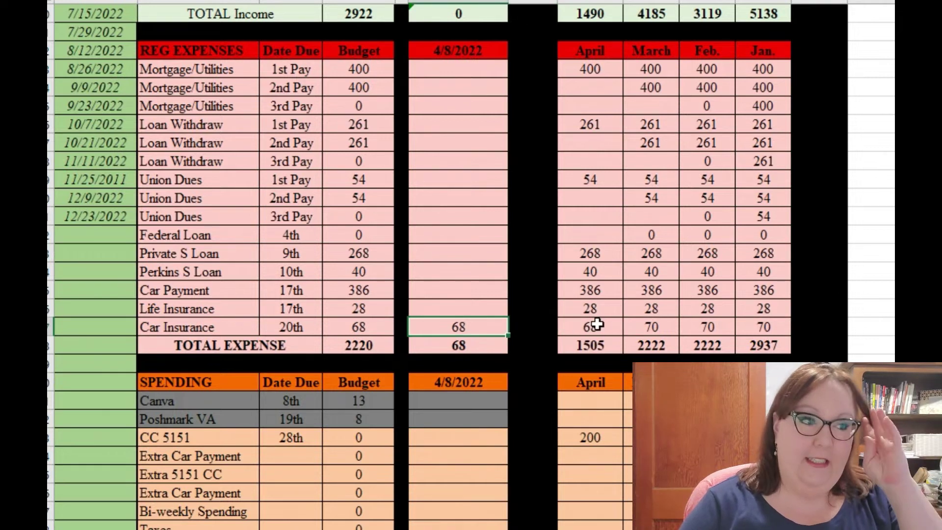
pyautogui.press('Delete')
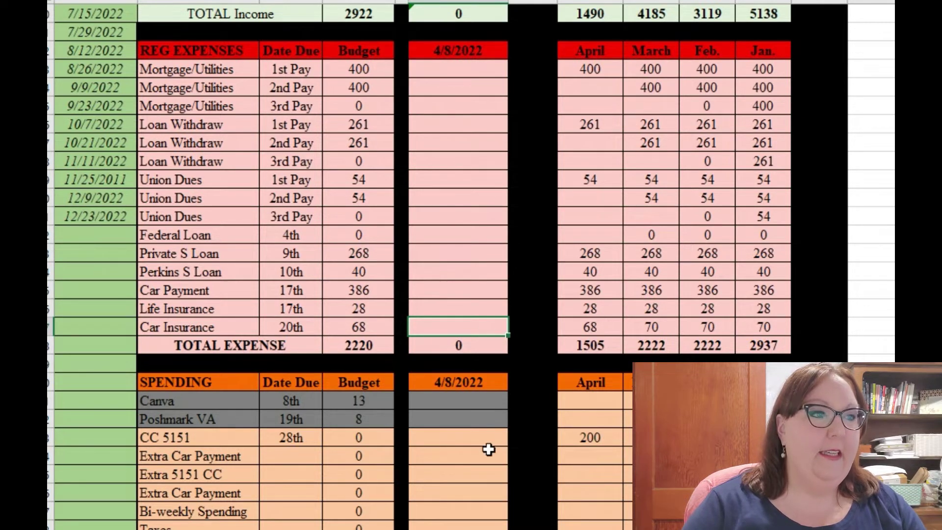
pyautogui.moveTo(481, 405); pyautogui.dragTo(486, 527)
pyautogui.scroll(-3, 487, 229)
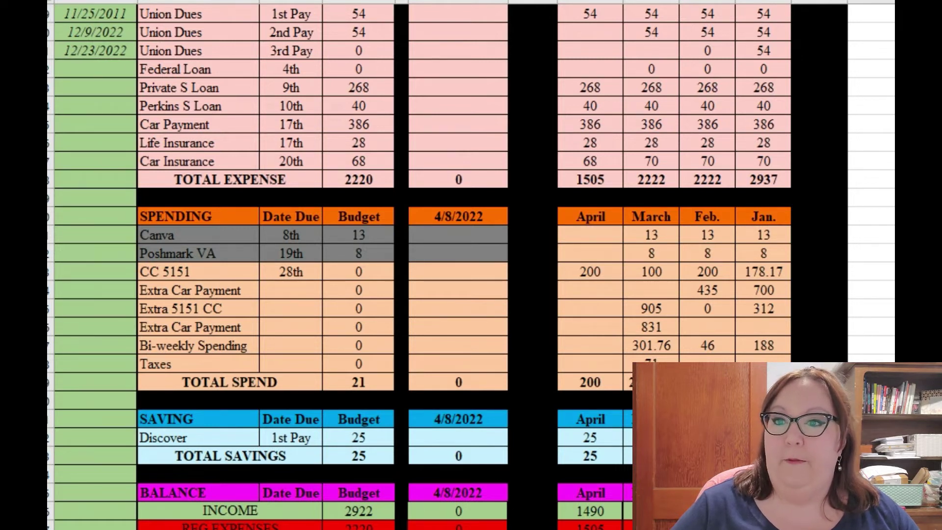
pyautogui.click(95, 87)
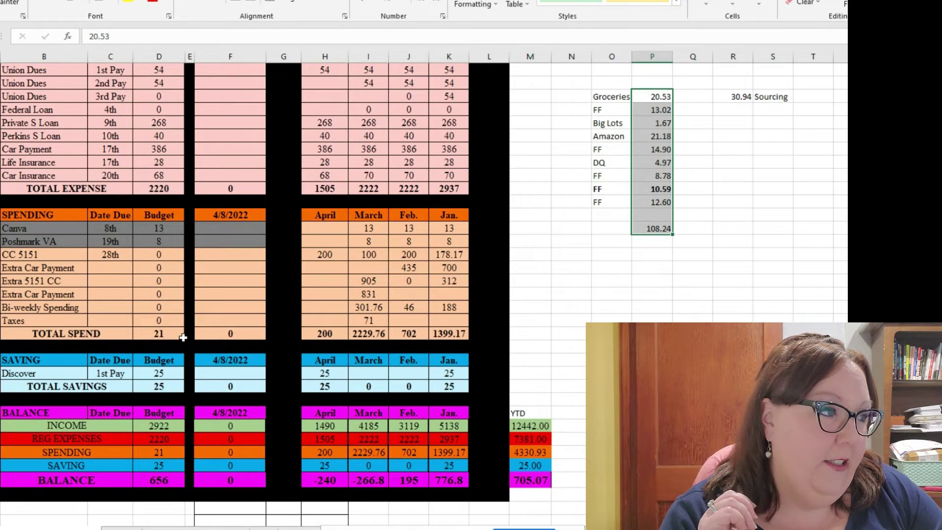
# Enter 108.24 as April Bi-weekly Spending, then review the Discover savings figures.
pyautogui.click(112, 268)
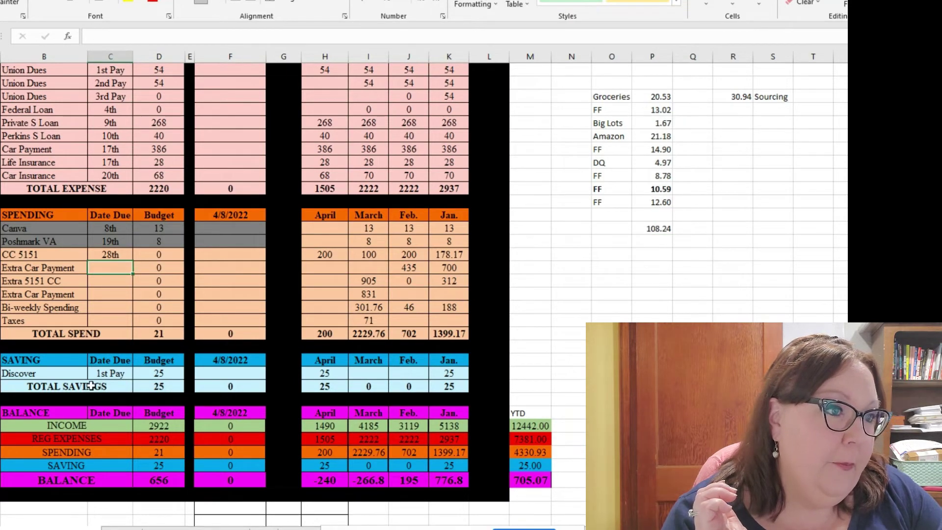
pyautogui.press('Down')
pyautogui.press('Down')
pyautogui.press('Down')
pyautogui.press('Left')
pyautogui.press('Right')
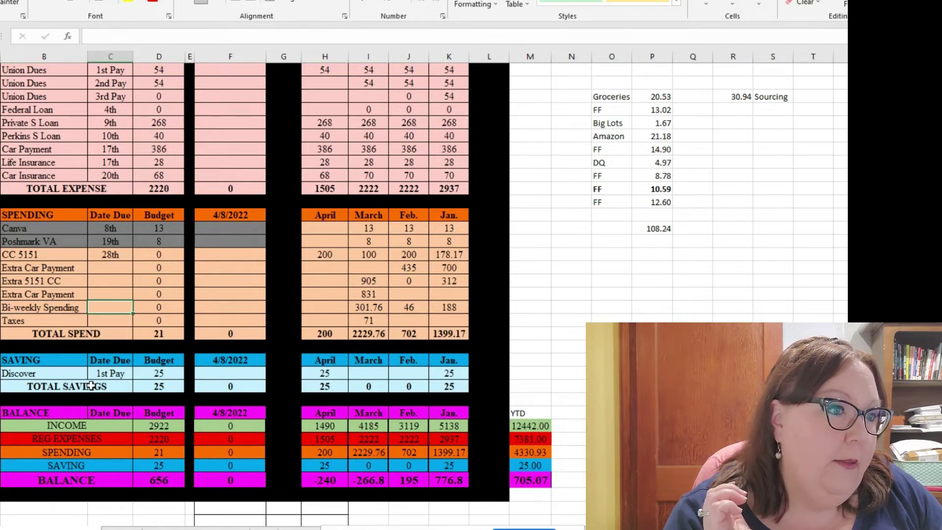
pyautogui.press('Right')
pyautogui.press('Right')
pyautogui.press('Right')
pyautogui.press('Right')
pyautogui.press('Right')
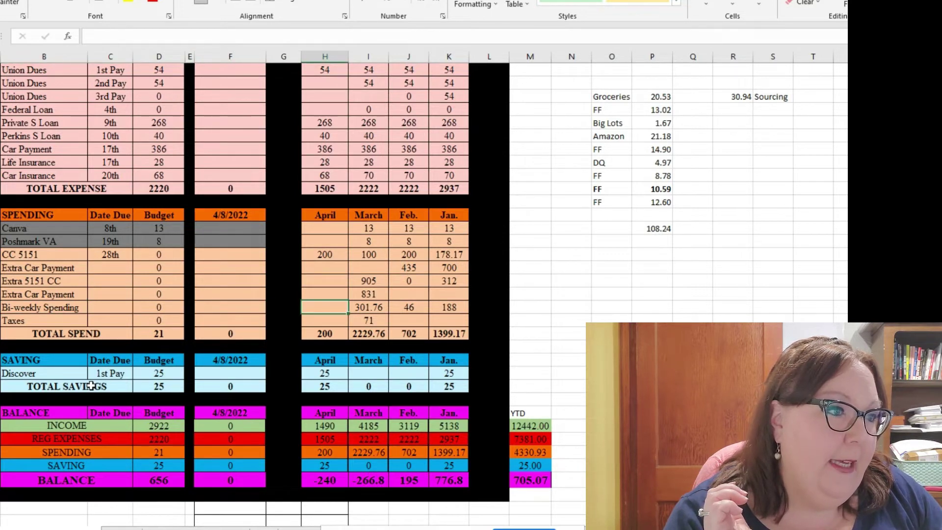
pyautogui.write('108.24')
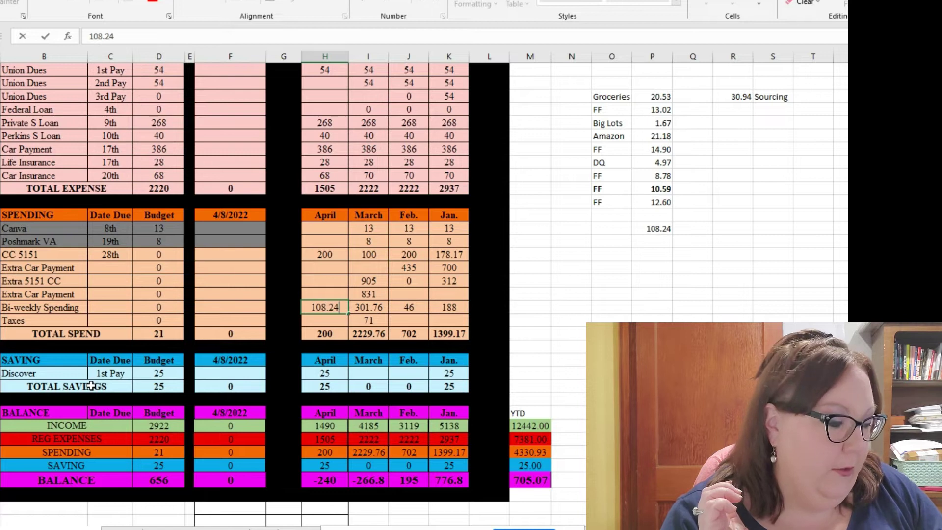
pyautogui.press('Return')
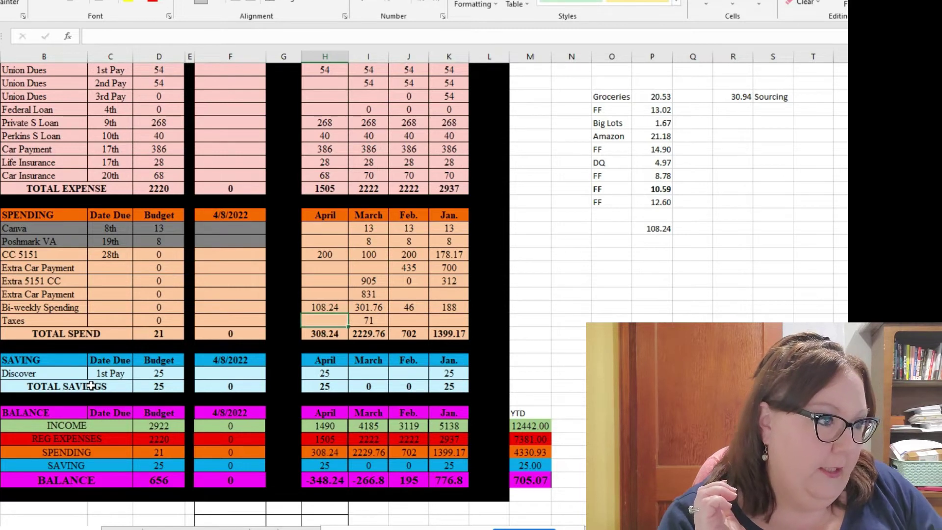
pyautogui.moveTo(226, 372); pyautogui.dragTo(214, 387)
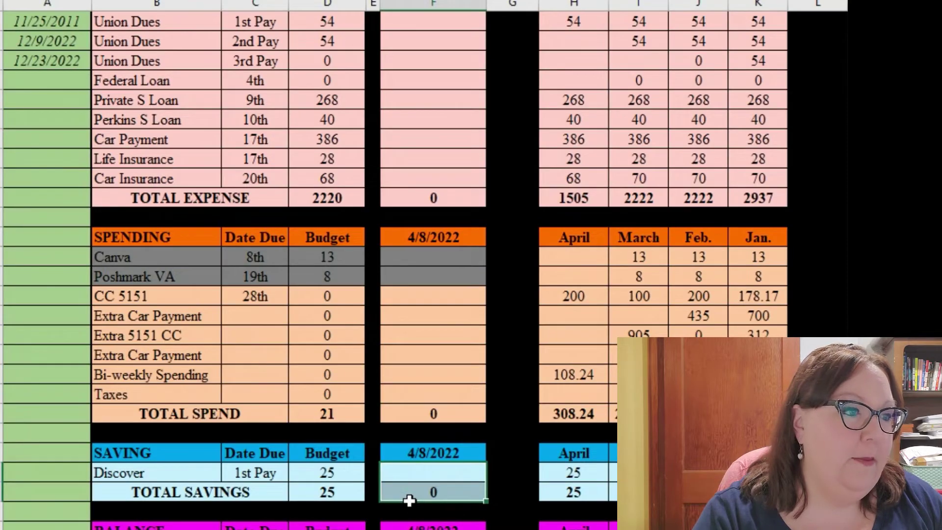
pyautogui.moveTo(171, 474); pyautogui.dragTo(425, 472)
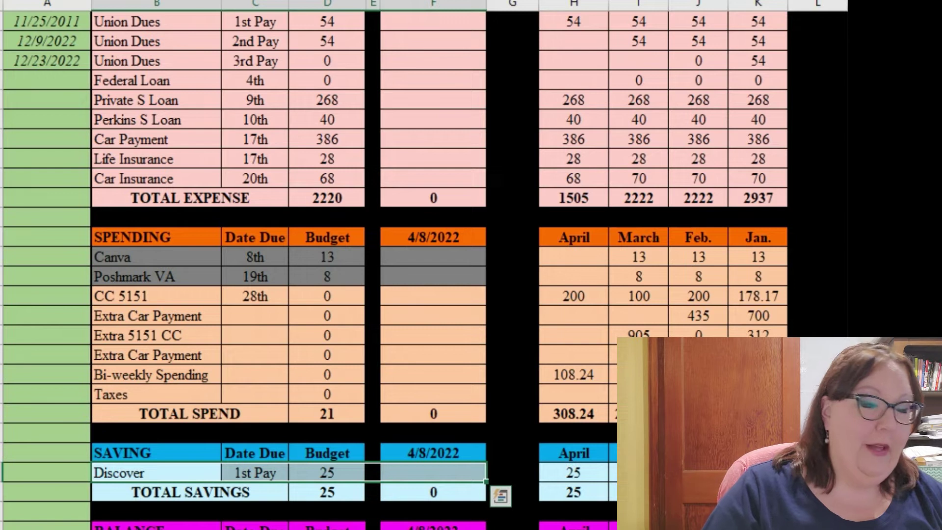
pyautogui.scroll(-2, 393, 264)
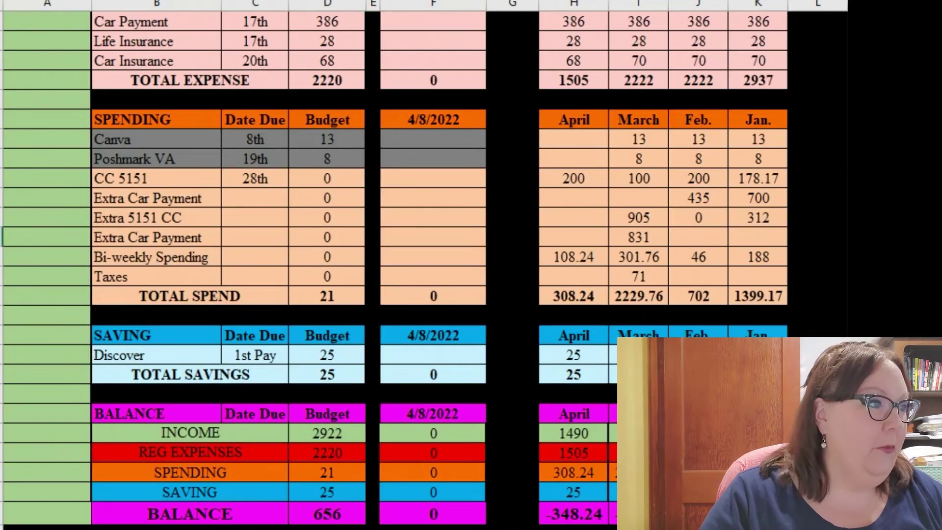
# On the 4/22/2022 sheet, enter paychecks 1464 and 94, making 1558 income.
pyautogui.moveTo(591, 413); pyautogui.dragTo(584, 510)
pyautogui.hotkey('ctrl', 'pagedown')
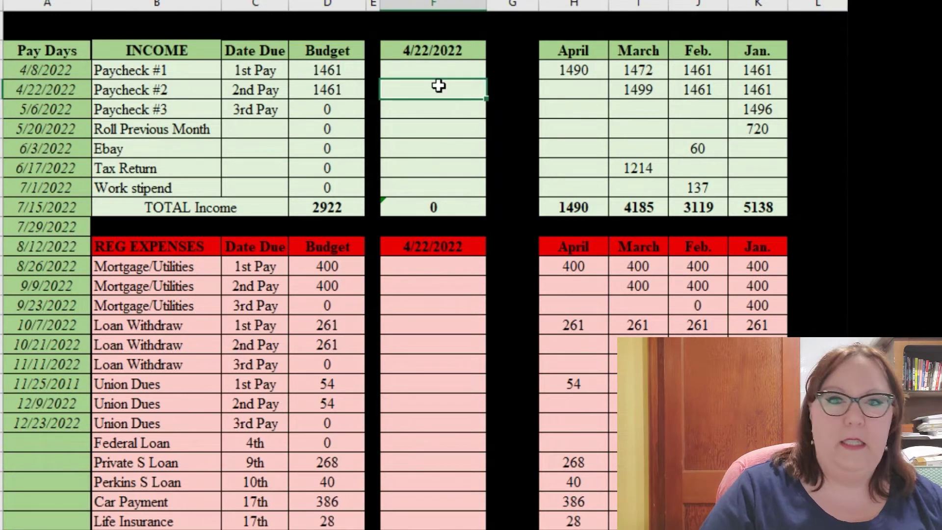
pyautogui.write('1464')
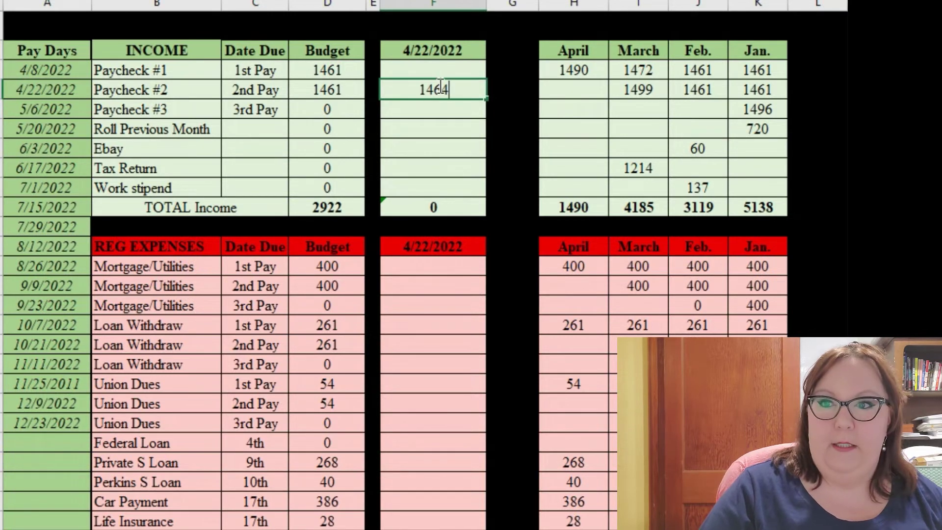
pyautogui.press('Return')
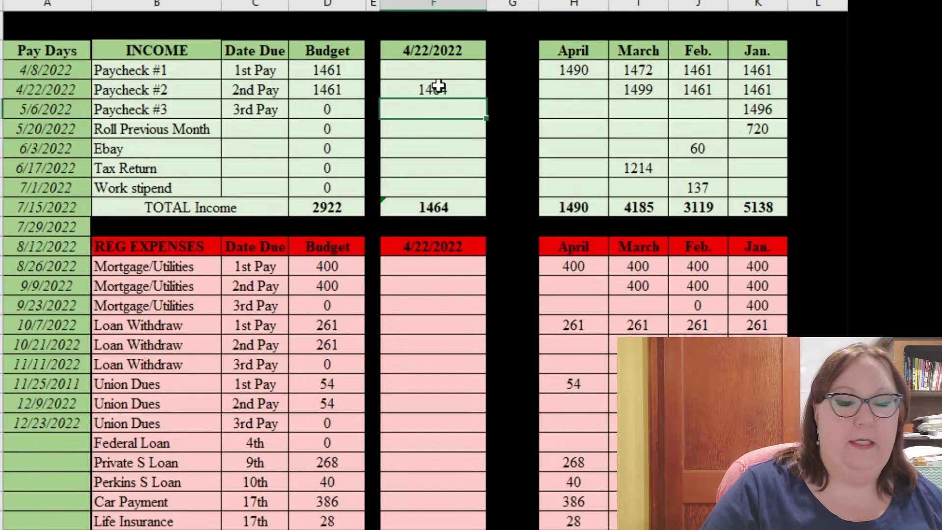
pyautogui.write('93.')
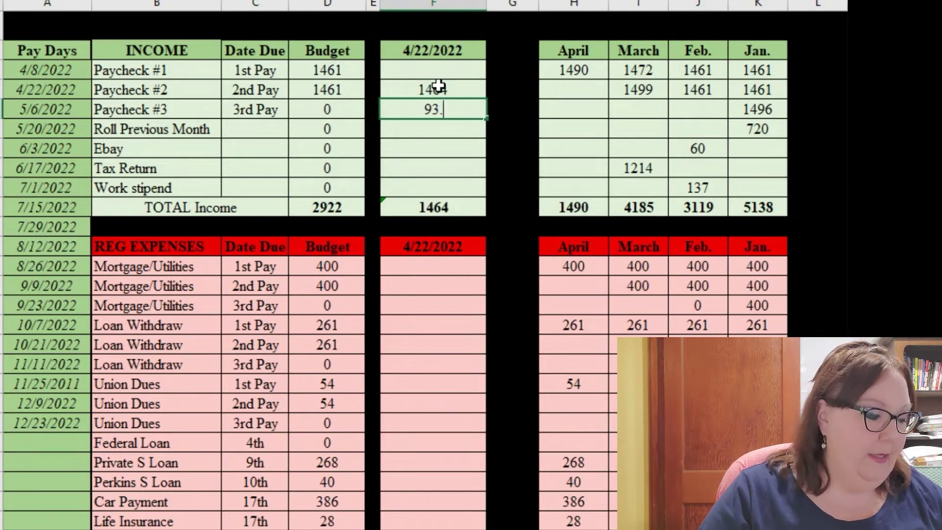
pyautogui.write('98')
pyautogui.press('BackSpace')
pyautogui.press('BackSpace')
pyautogui.press('BackSpace')
pyautogui.press('BackSpace')
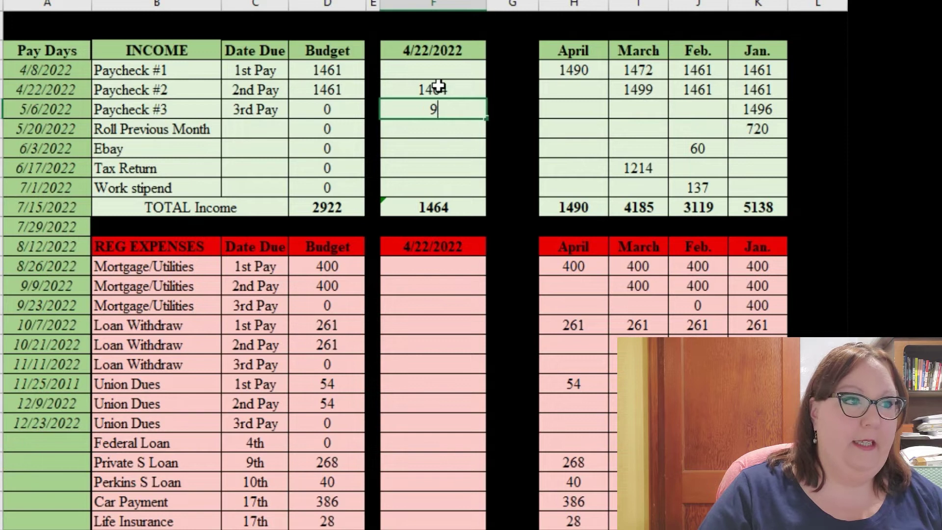
pyautogui.write('4')
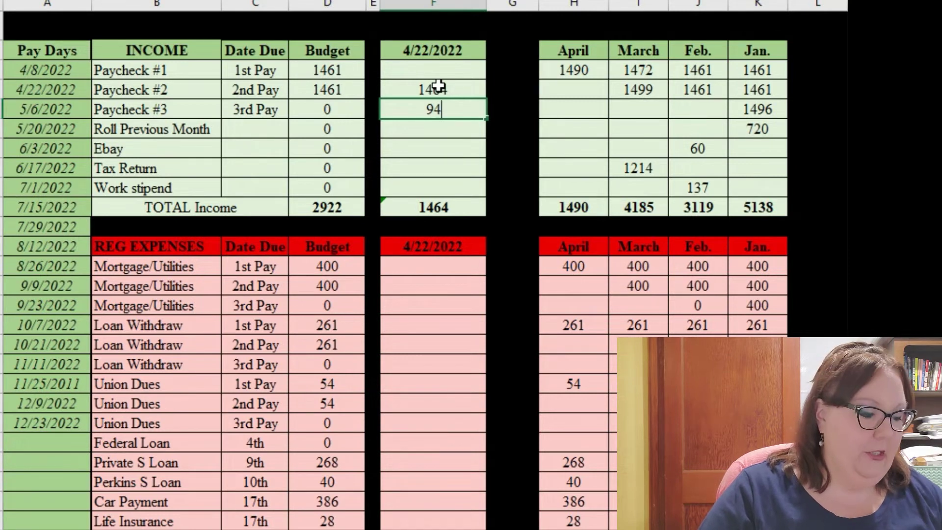
pyautogui.click(438, 85)
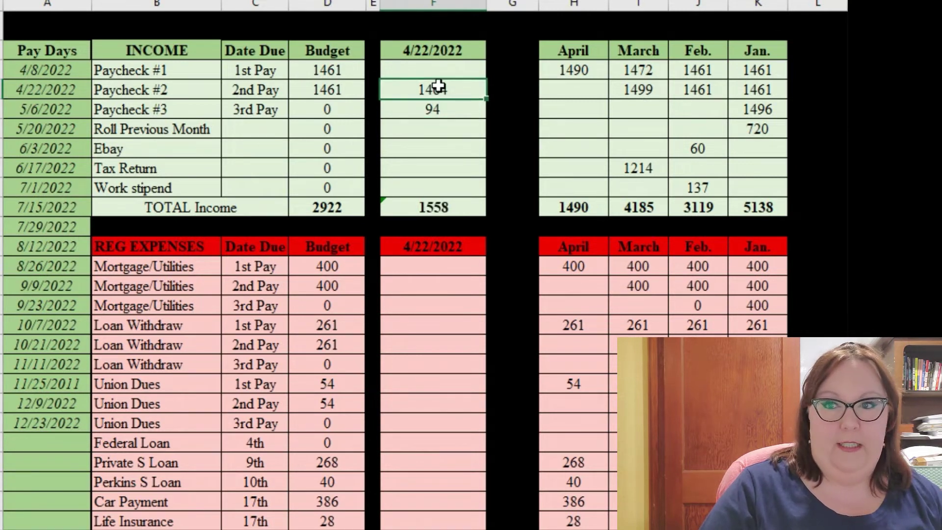
pyautogui.click(461, 208)
# Enter 2nd Pay expenses: Mortgage/Utilities 400, Loan Withdraw 261, Union Dues 54.
pyautogui.click(423, 285)
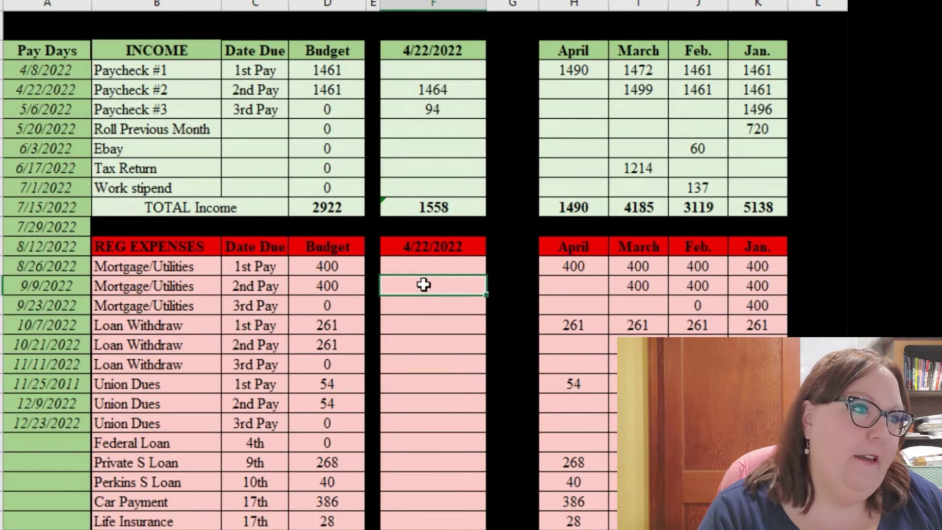
pyautogui.write('400')
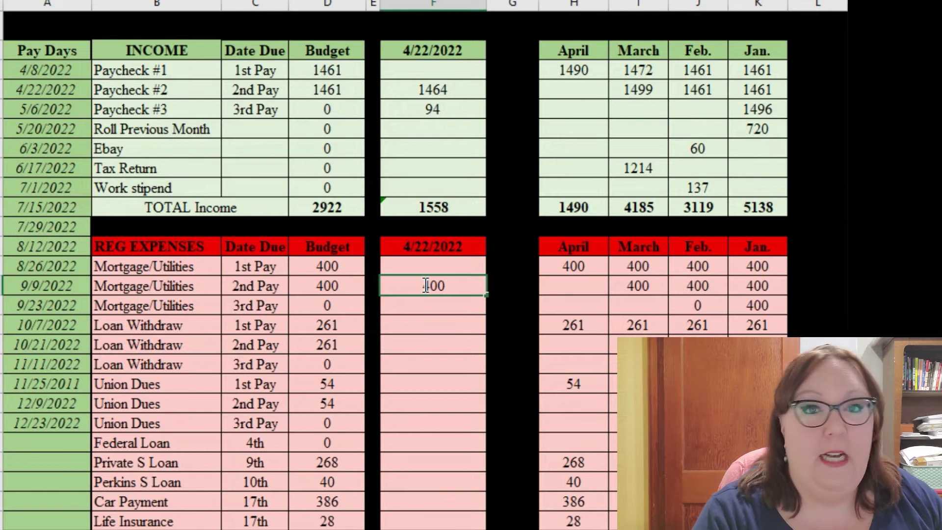
pyautogui.press('Return')
pyautogui.press('Return')
pyautogui.press('Return')
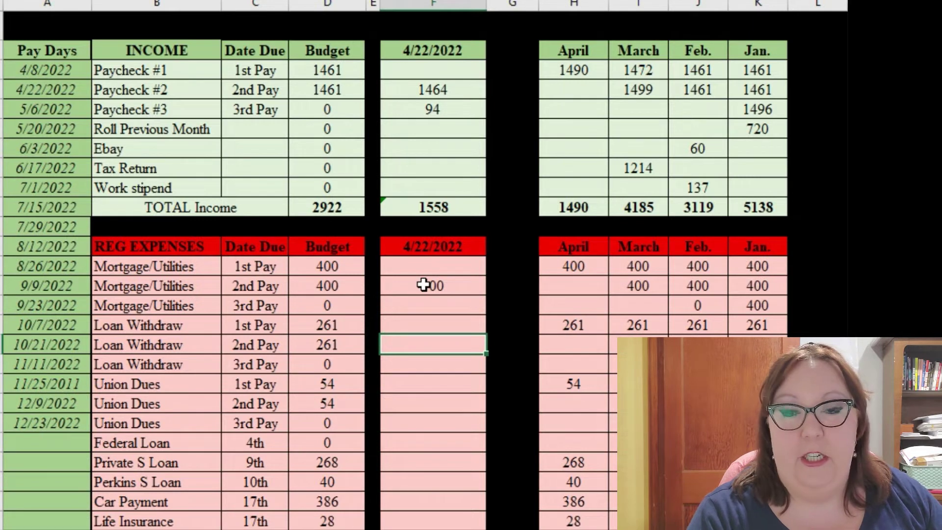
pyautogui.write('261')
pyautogui.press('Left')
pyautogui.press('Left')
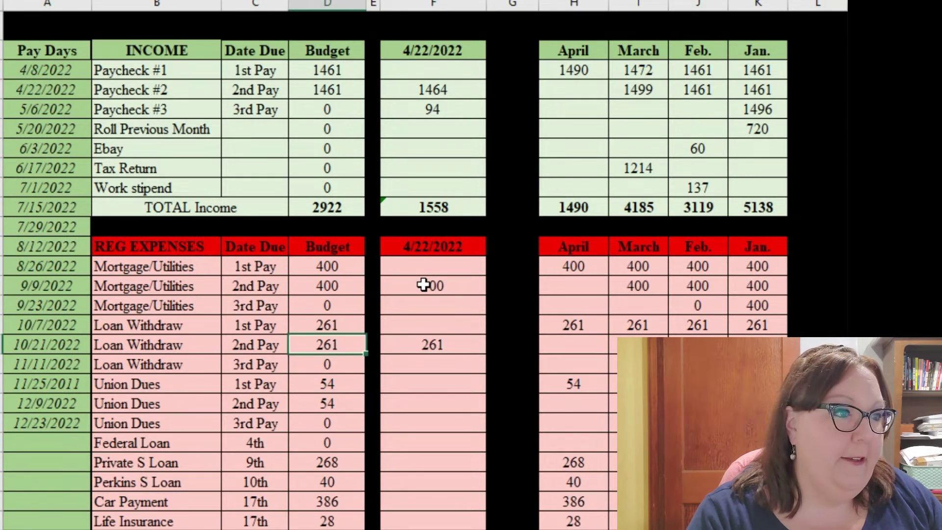
pyautogui.press('Right')
pyautogui.press('Right')
pyautogui.press('Down')
pyautogui.press('Down')
pyautogui.press('Down')
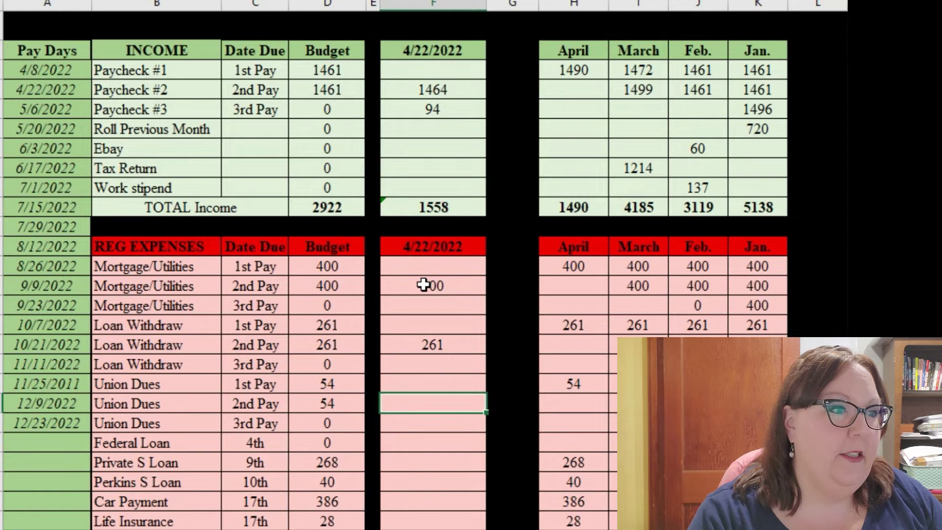
pyautogui.write('54')
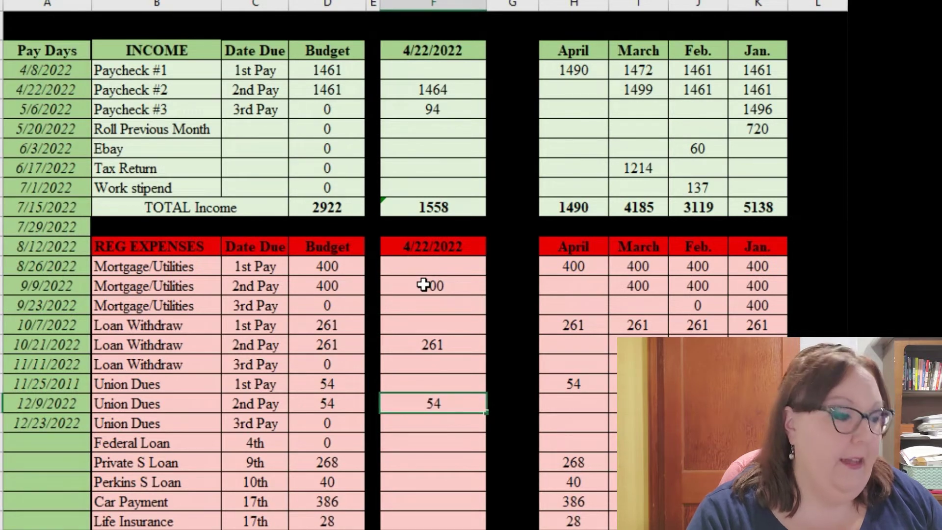
pyautogui.press('Return')
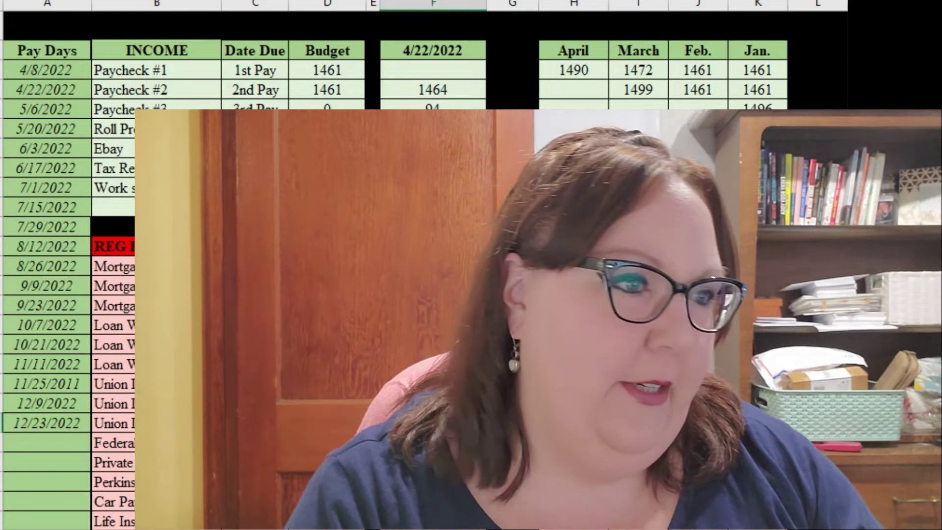
pyautogui.click(434, 464)
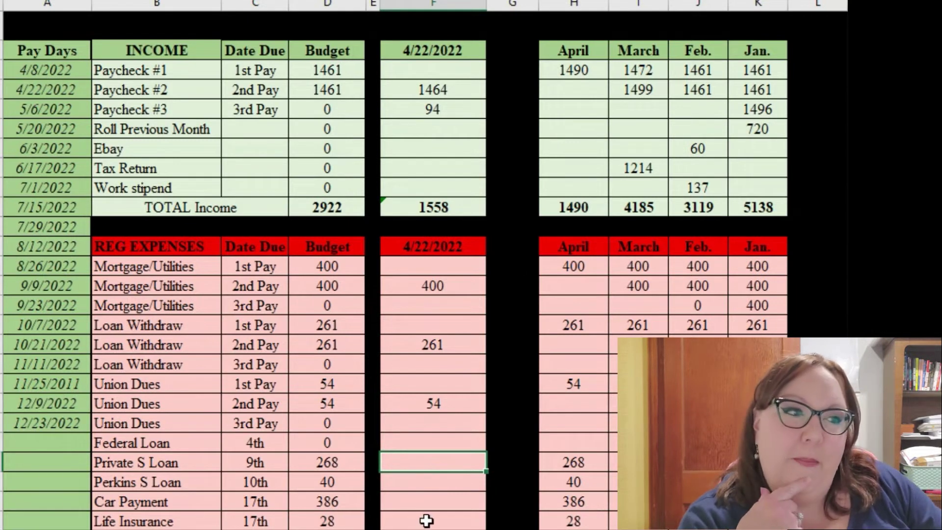
pyautogui.scroll(-1, 454, 476)
pyautogui.scroll(-6, 454, 475)
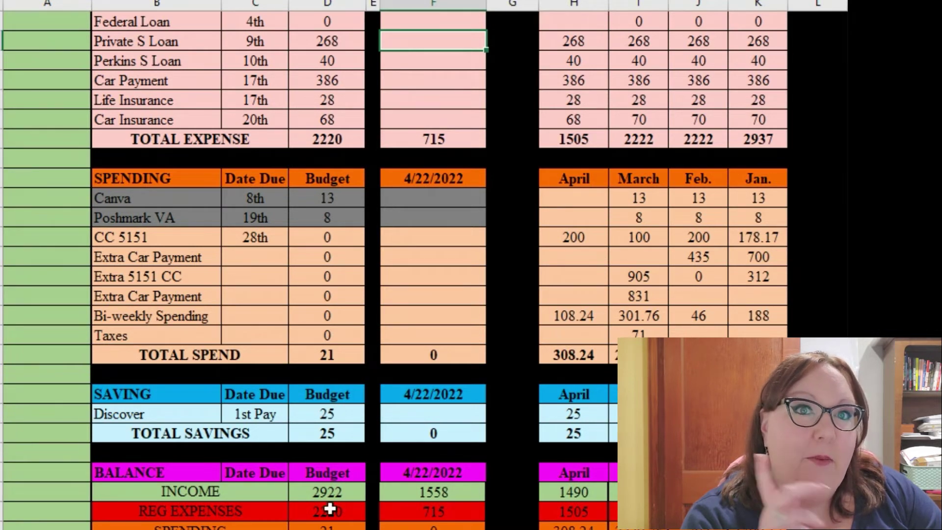
pyautogui.scroll(7, 330, 508)
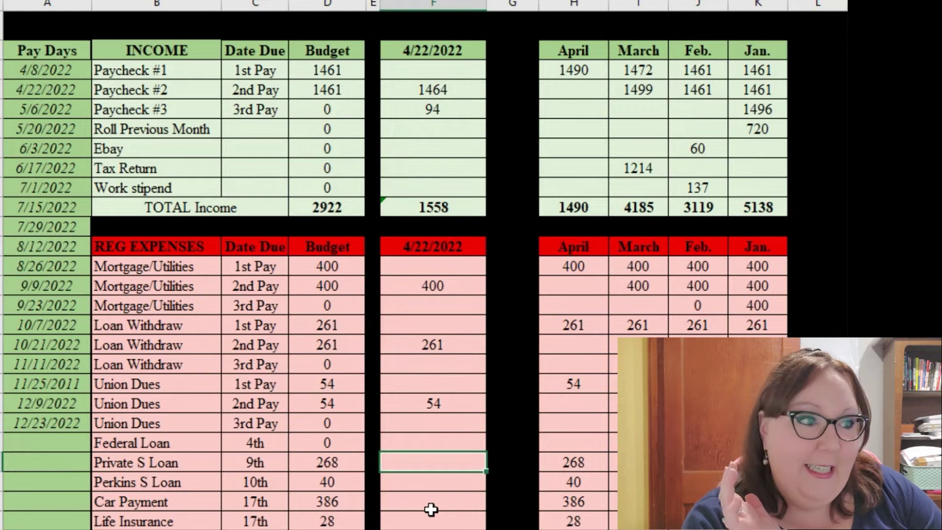
# Delete the 4/8/2022 pay date in A3, leaving 4/22/2022 and 5/6/2022 below.
pyautogui.click(63, 68)
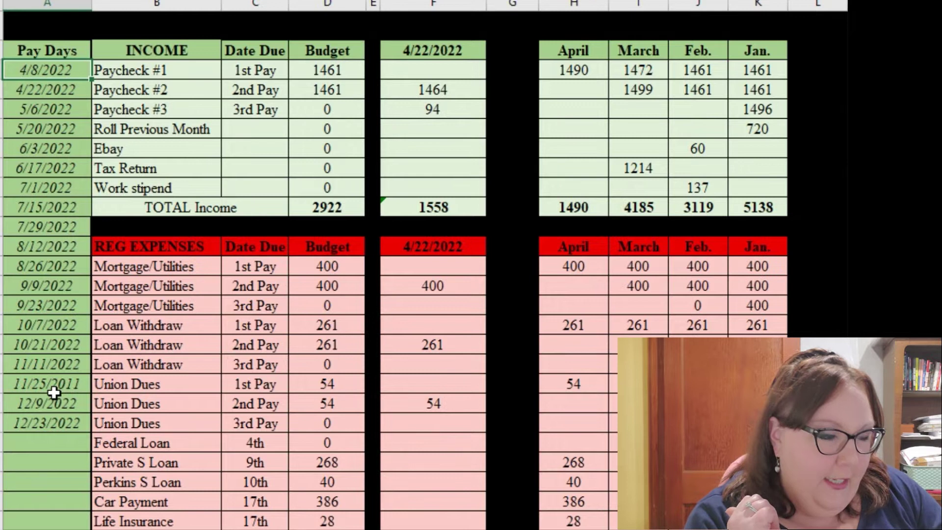
pyautogui.press('Delete')
pyautogui.press('Down')
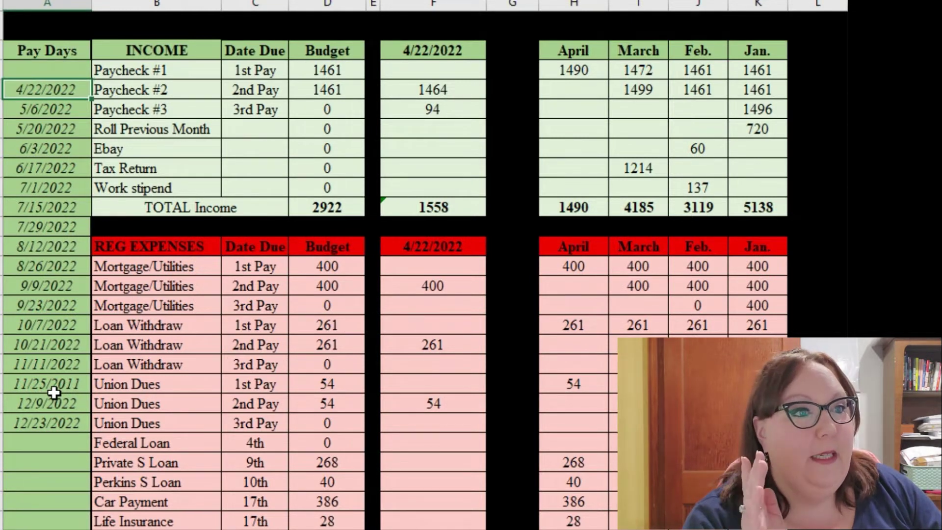
pyautogui.press('Down')
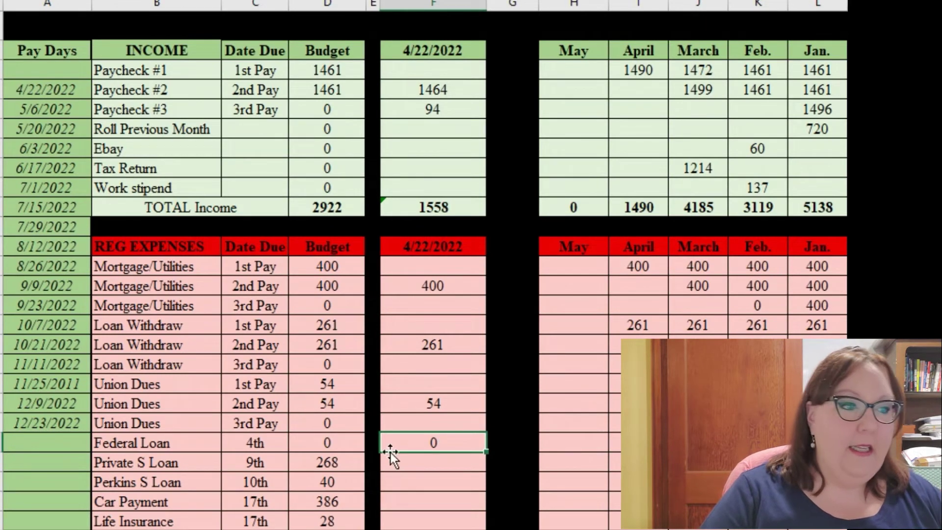
# Enter 268 for Private S Loan under 4/22/2022.
pyautogui.click(437, 461)
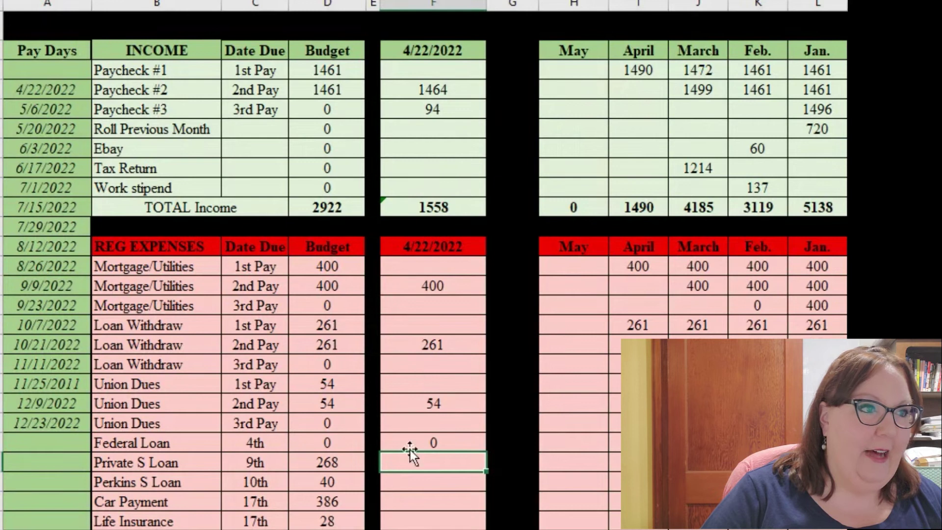
pyautogui.moveTo(154, 465); pyautogui.dragTo(292, 462)
pyautogui.click(464, 461)
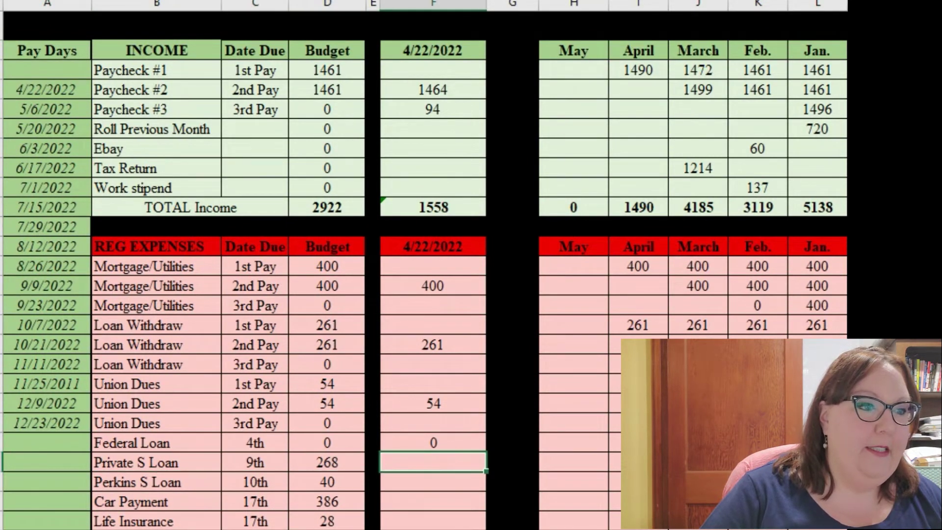
pyautogui.write('268')
pyautogui.press('Return')
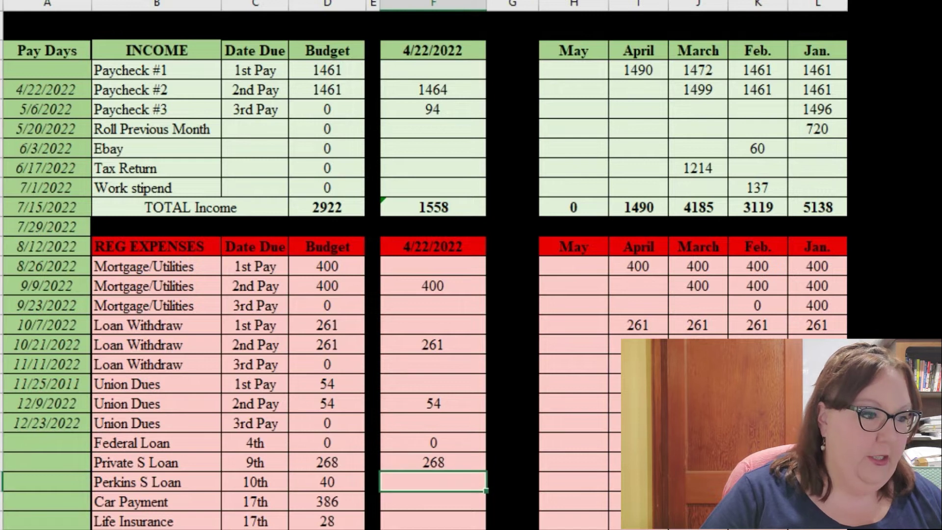
# Enter Fun Money 50 and Discover savings 25 under 4/22/2022.
pyautogui.click(432, 520)
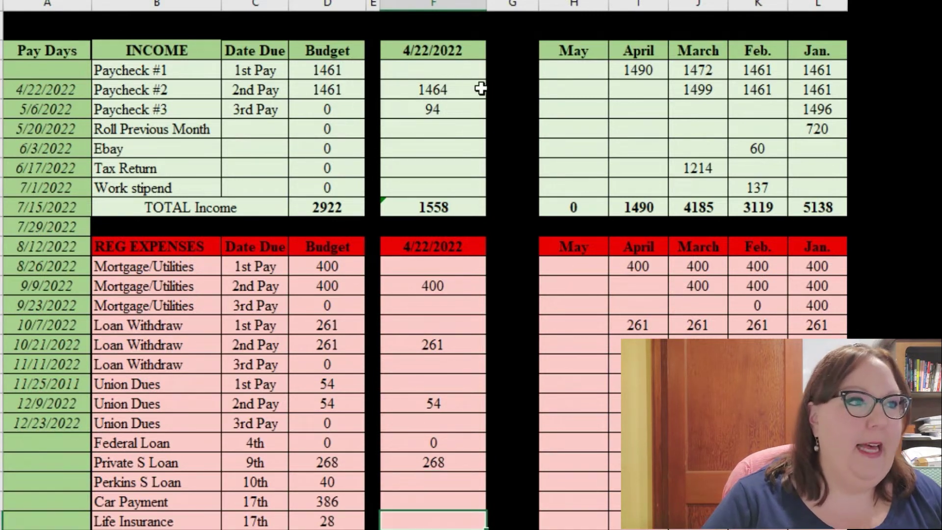
pyautogui.scroll(-5, 474, 465)
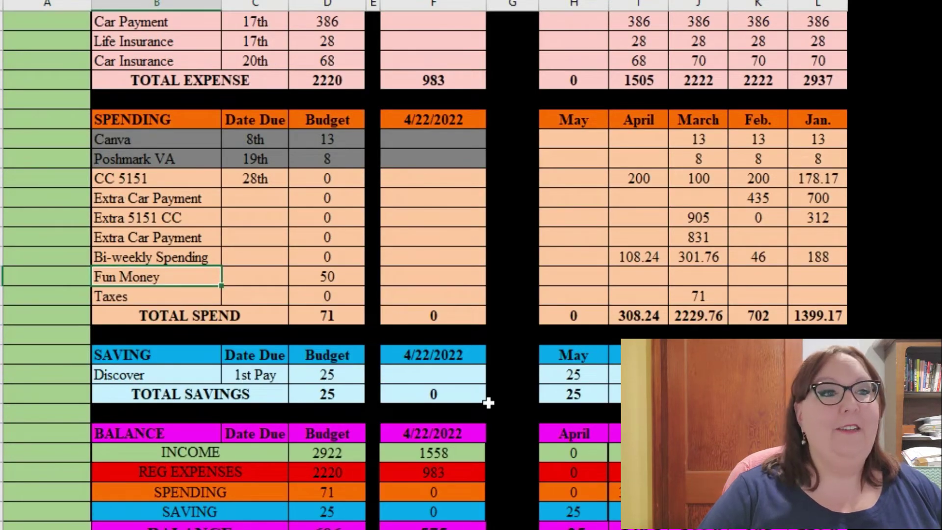
pyautogui.press('Right')
pyautogui.press('Right')
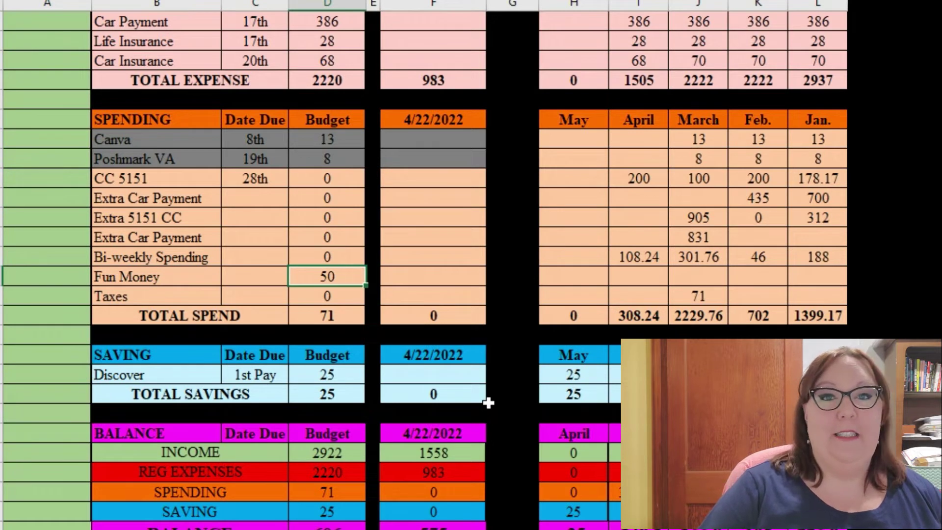
pyautogui.press('Right')
pyautogui.press('Right')
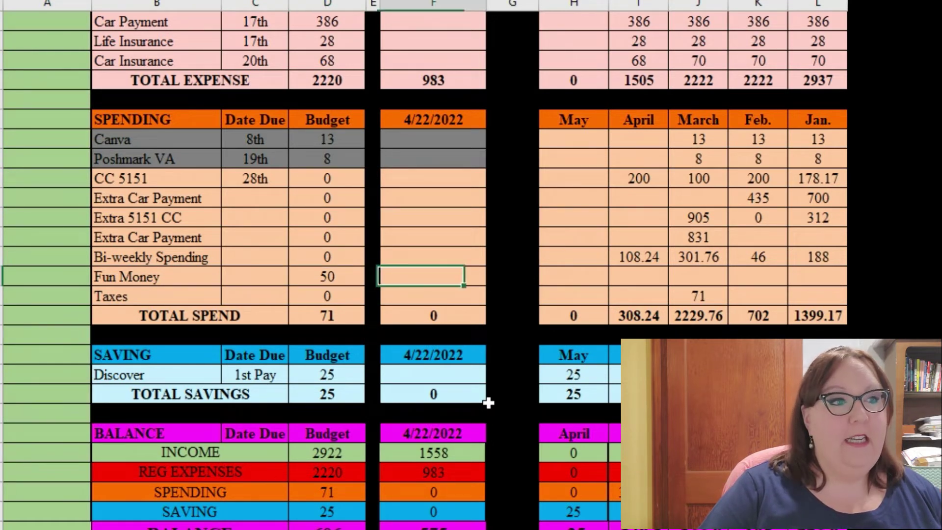
pyautogui.write('50')
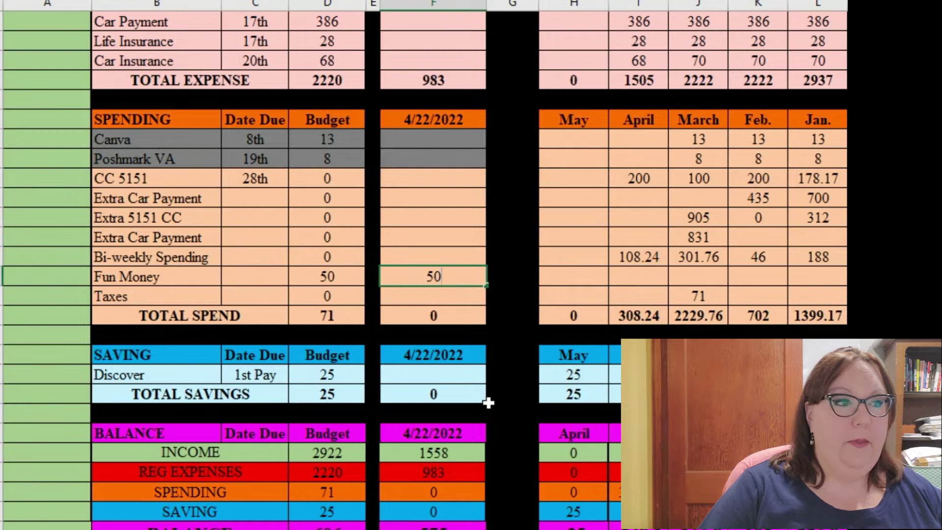
pyautogui.press('Return')
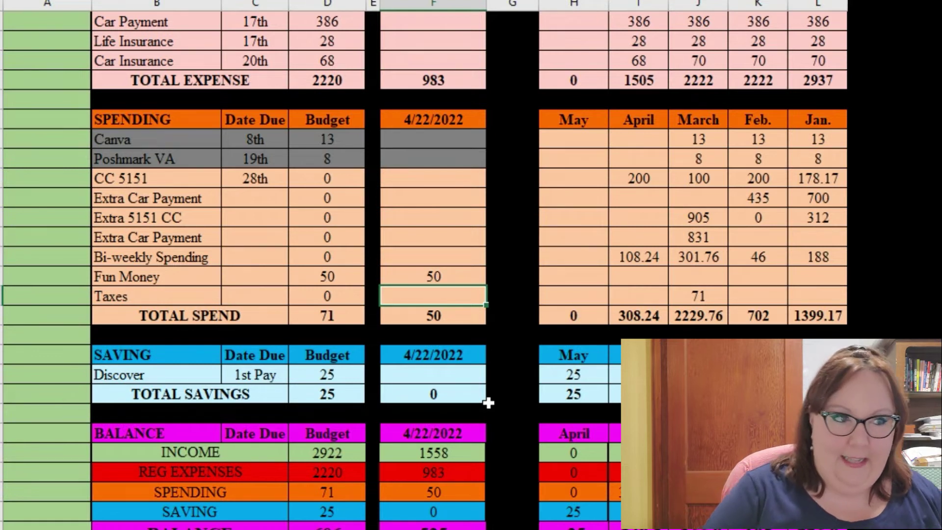
pyautogui.press('Down')
pyautogui.press('Down')
pyautogui.press('Down')
pyautogui.press('Down')
pyautogui.write('25')
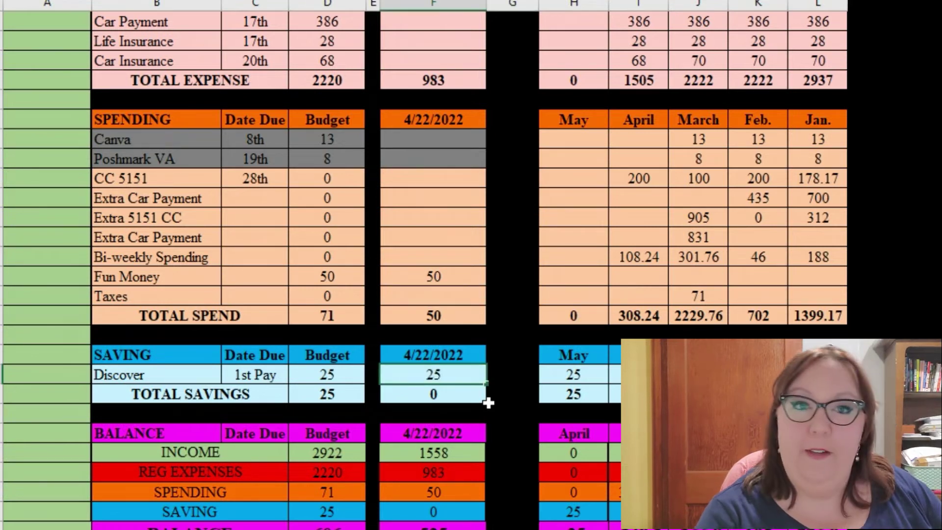
pyautogui.press('Return')
pyautogui.press('Down')
pyautogui.press('Down')
pyautogui.press('Down')
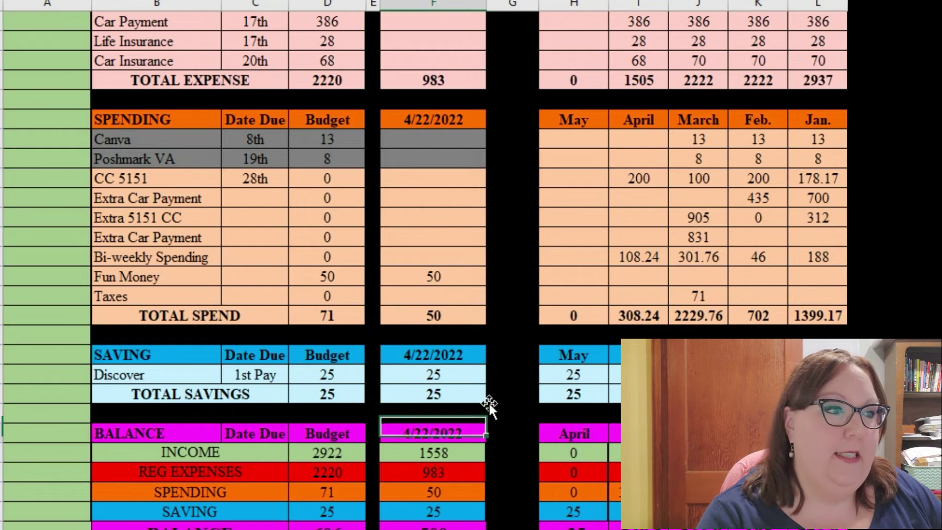
pyautogui.press('Up')
pyautogui.press('Up')
pyautogui.press('Up')
pyautogui.press('Up')
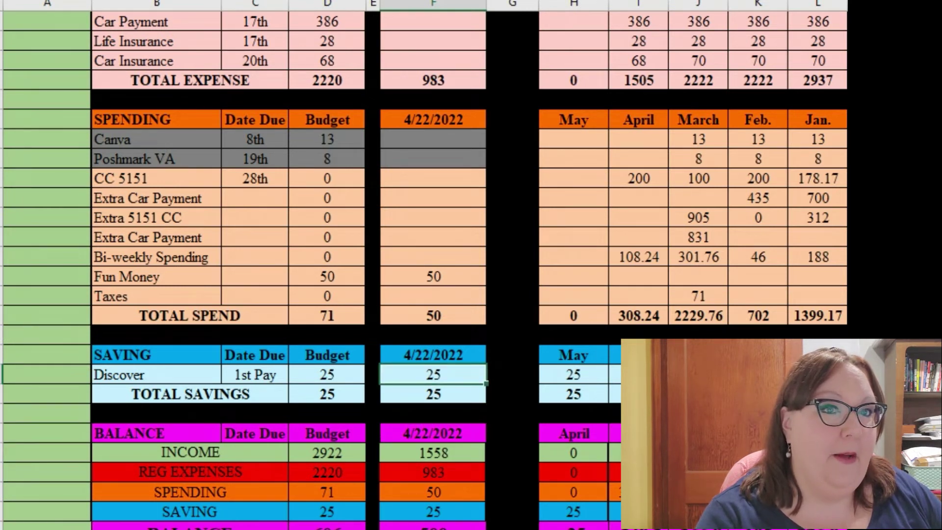
pyautogui.click(451, 527)
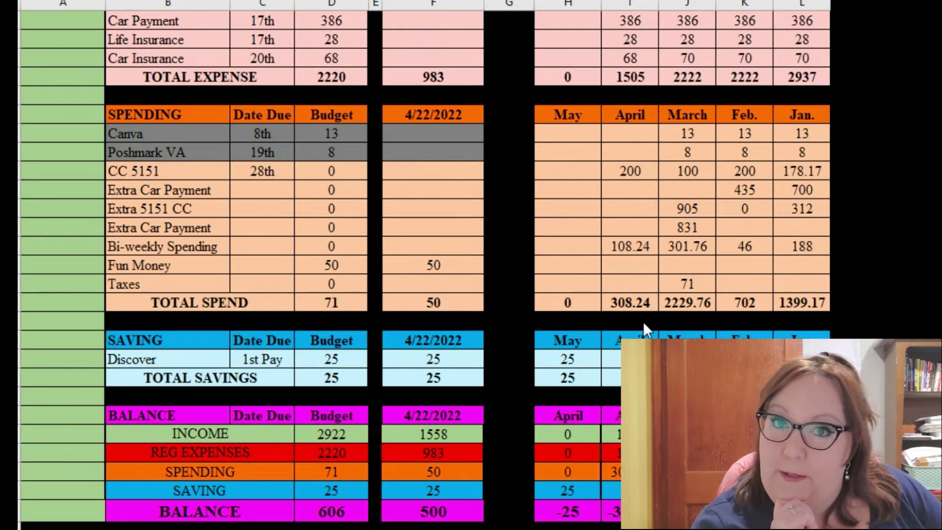
# Check the Fun Money row and the 4/22/2022 balance of 500, then jump to Income.
pyautogui.press('Up')
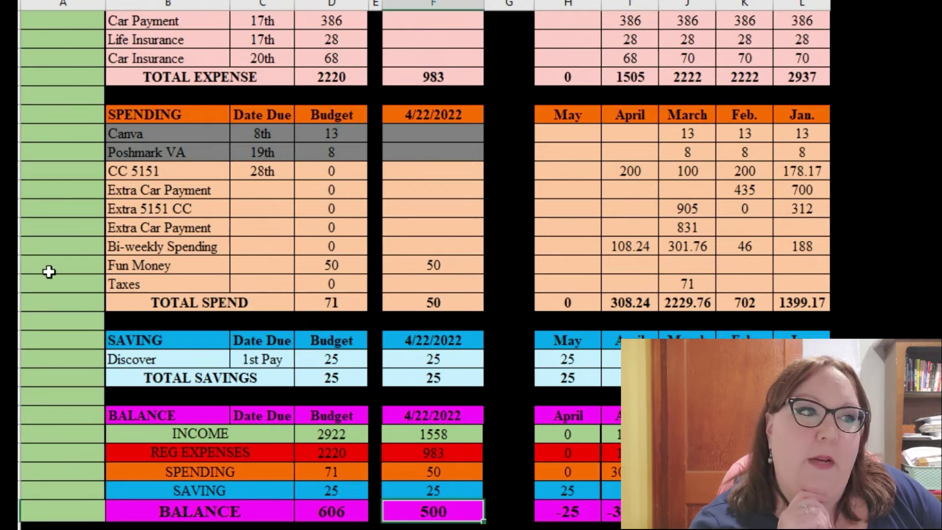
pyautogui.moveTo(189, 268); pyautogui.dragTo(445, 262)
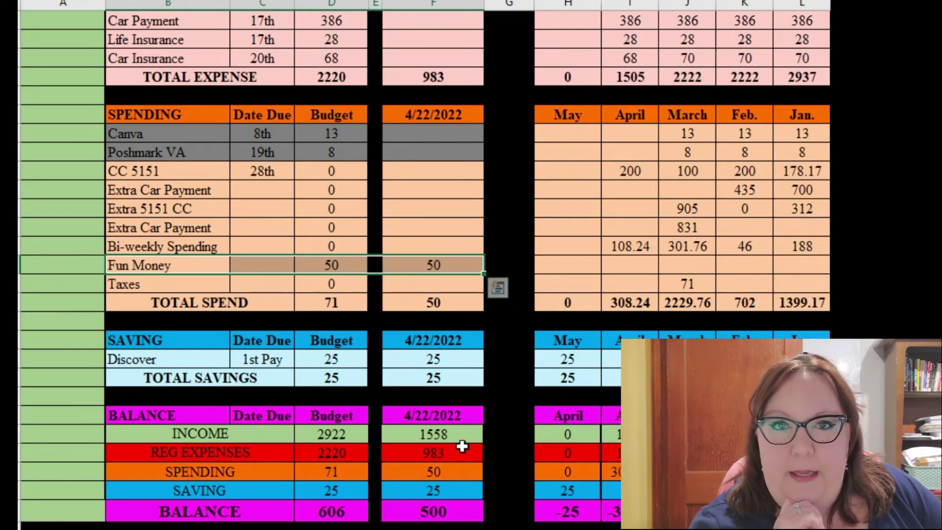
pyautogui.click(441, 511)
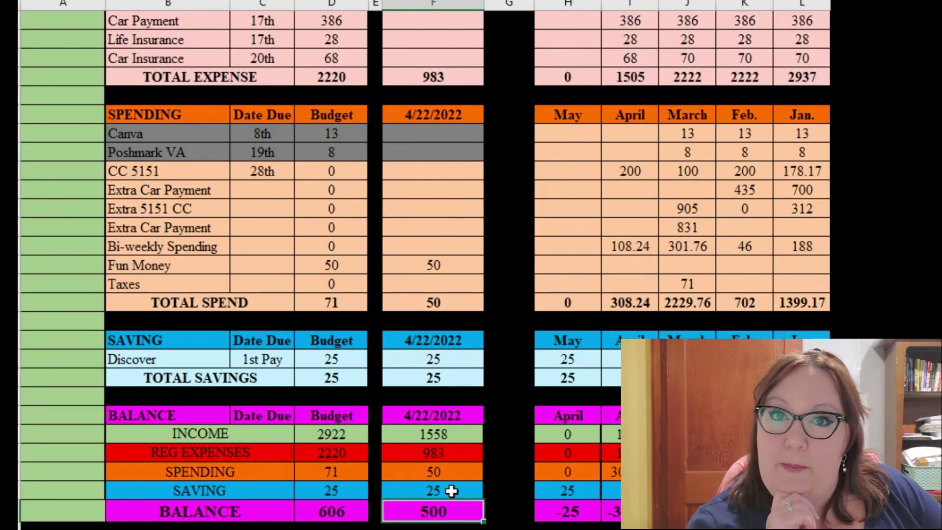
pyautogui.hotkey('ctrl', 'Up')
pyautogui.hotkey('ctrl', 'Up')
pyautogui.hotkey('ctrl', 'Up')
pyautogui.hotkey('ctrl', 'Up')
pyautogui.hotkey('ctrl', 'Up')
pyautogui.hotkey('ctrl', 'Up')
pyautogui.hotkey('ctrl', 'Up')
pyautogui.hotkey('ctrl', 'Up')
pyautogui.hotkey('ctrl', 'Up')
pyautogui.hotkey('ctrl', 'Up')
pyautogui.hotkey('ctrl', 'Up')
pyautogui.hotkey('ctrl', 'Up')
pyautogui.hotkey('ctrl', 'Up')
pyautogui.hotkey('ctrl', 'Up')
pyautogui.hotkey('ctrl', 'Up')
pyautogui.hotkey('ctrl', 'Up')
pyautogui.hotkey('ctrl', 'Up')
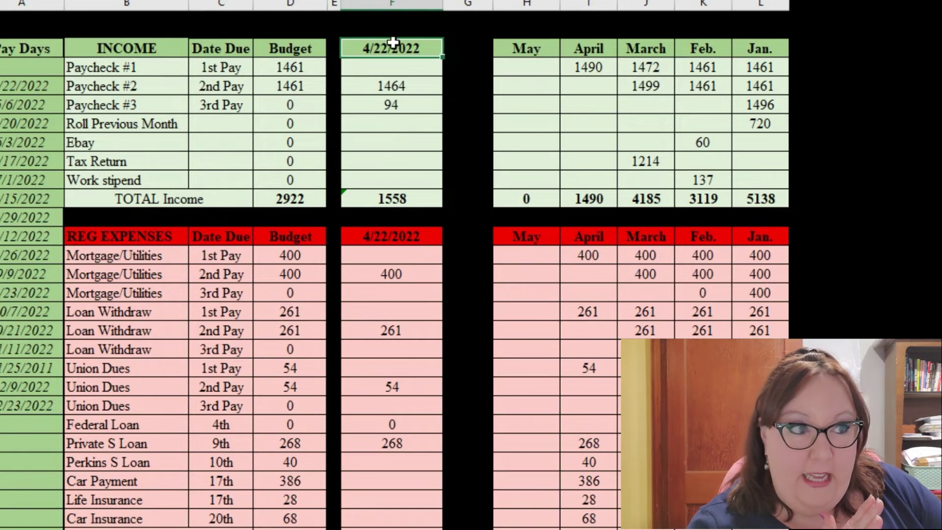
pyautogui.click(393, 4)
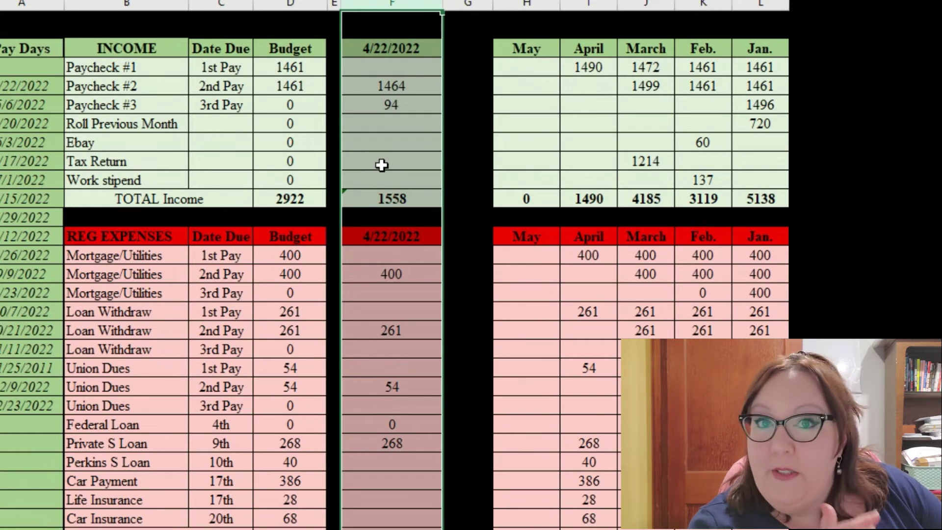
pyautogui.click(391, 88)
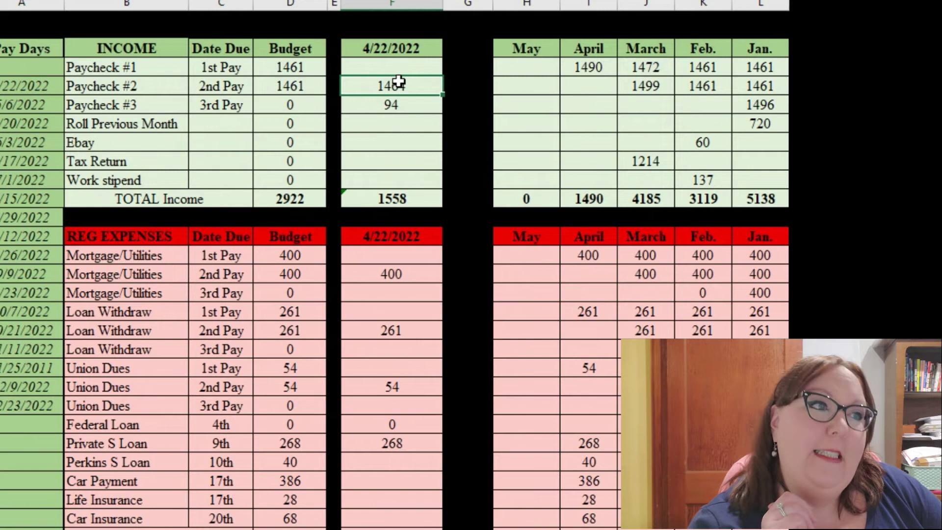
pyautogui.click(417, 101)
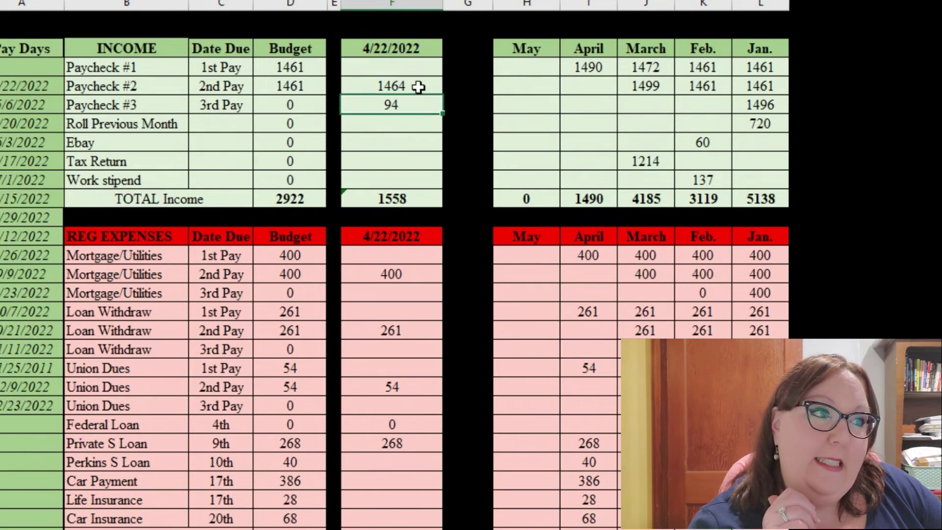
pyautogui.click(588, 87)
pyautogui.write('1494')
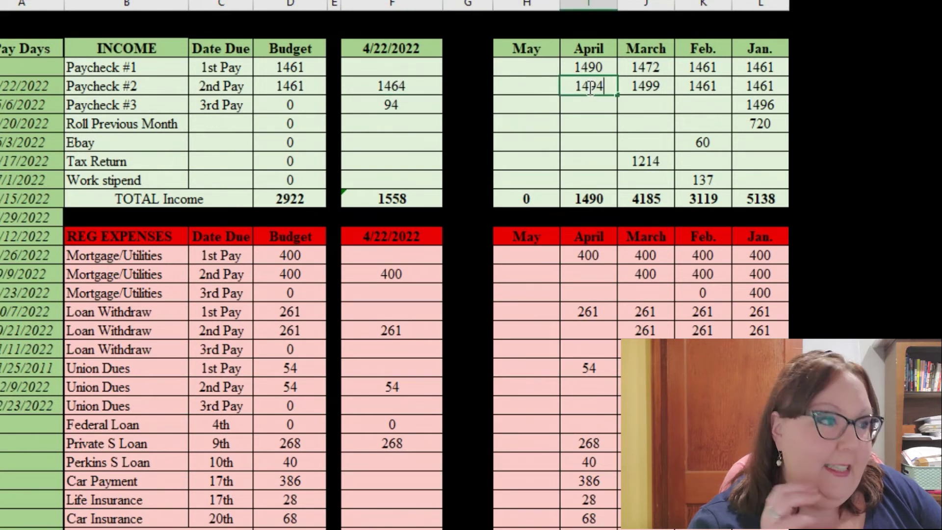
pyautogui.press('Return')
pyautogui.write('94')
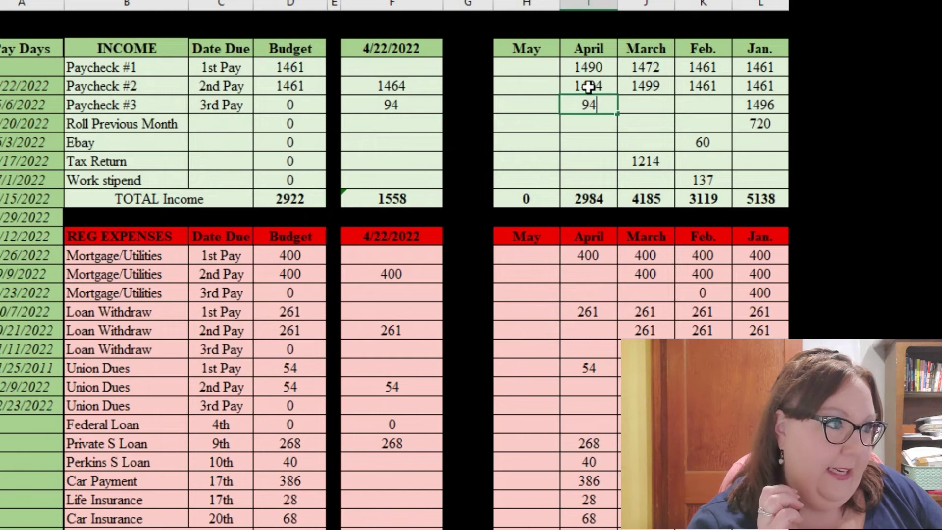
pyautogui.press('Left')
pyautogui.press('Left')
pyautogui.press('Left')
pyautogui.press('Delete')
pyautogui.press('Up')
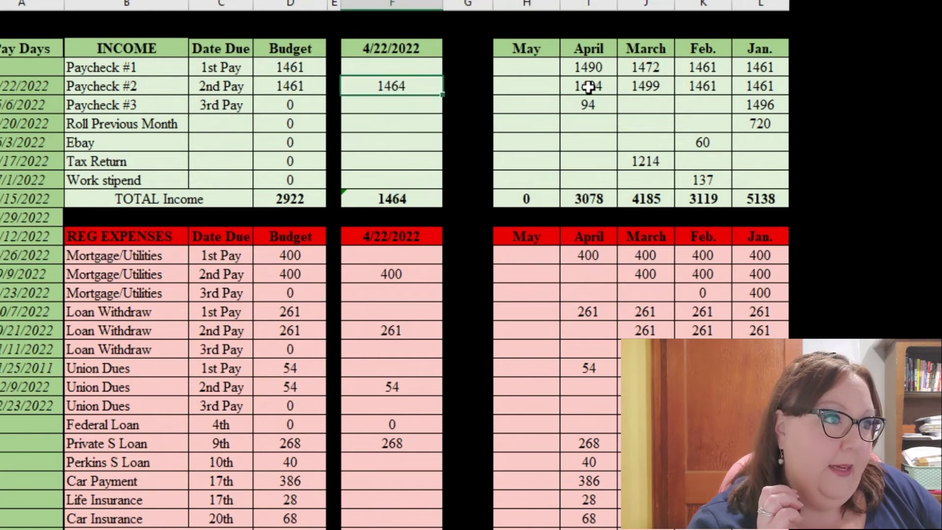
pyautogui.press('Delete')
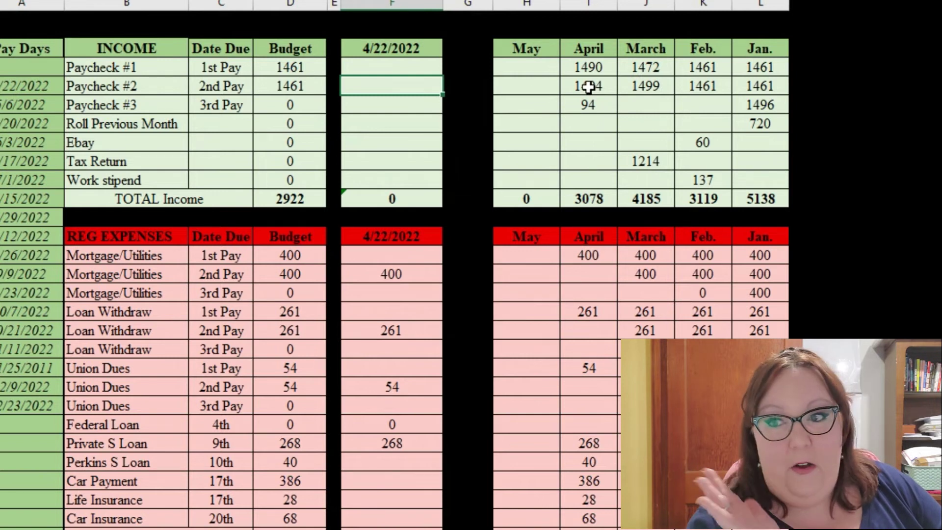
pyautogui.press('Down')
pyautogui.press('Left')
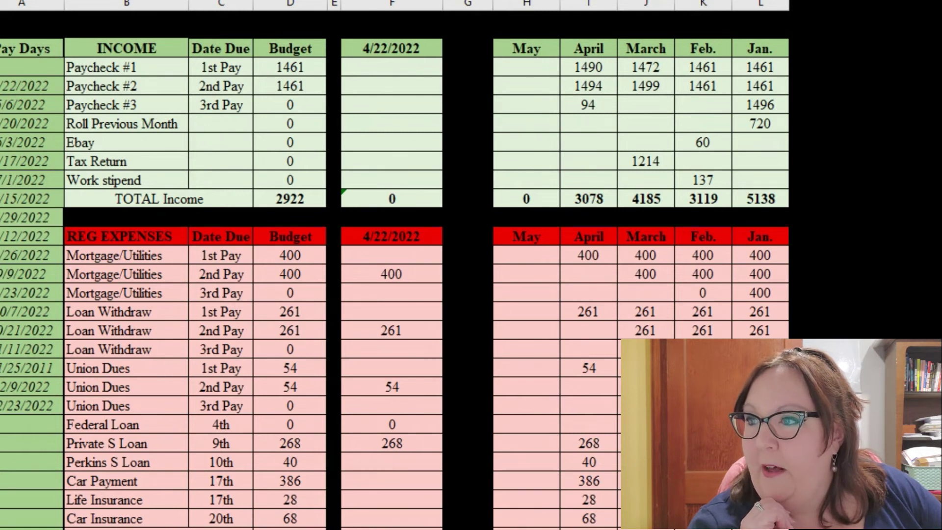
pyautogui.click(417, 275)
pyautogui.press('Delete')
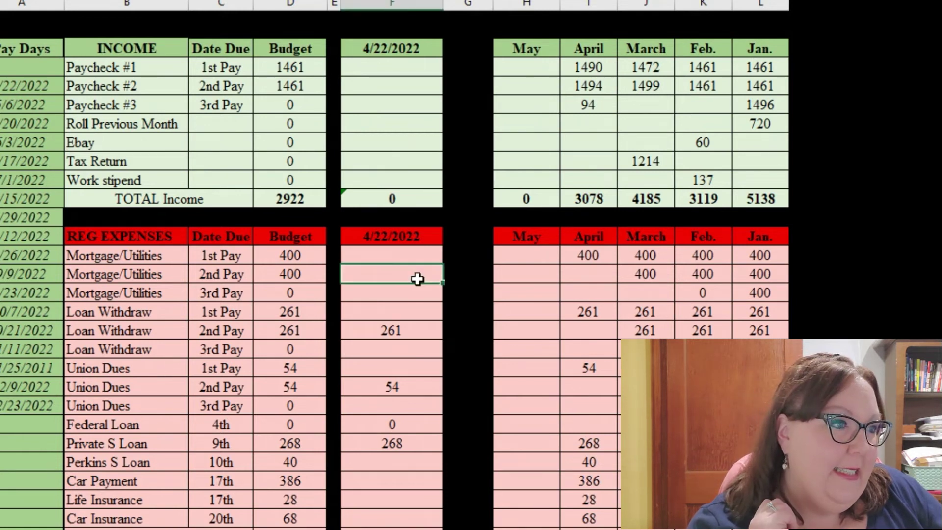
pyautogui.press('Right')
pyautogui.press('Right')
pyautogui.press('Right')
pyautogui.write('400')
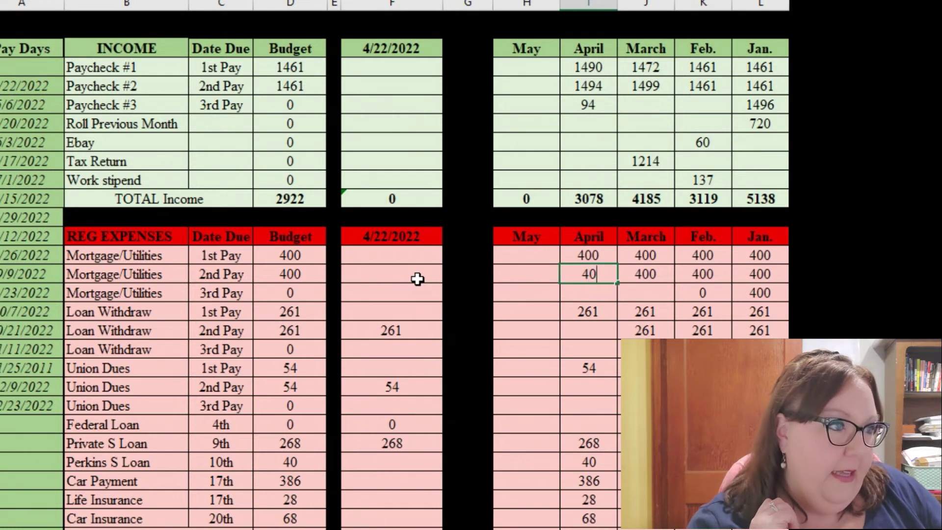
pyautogui.press('Left')
pyautogui.press('Left')
pyautogui.press('Left')
pyautogui.press('Right')
pyautogui.press('Right')
pyautogui.press('Right')
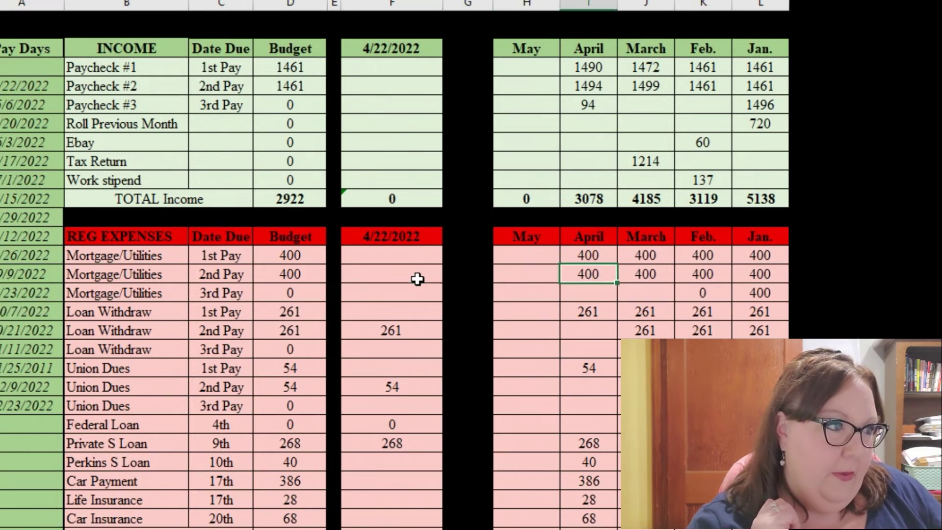
pyautogui.press('Down')
pyautogui.write('0')
pyautogui.press('Down')
pyautogui.press('Down')
pyautogui.press('Left')
pyautogui.press('Left')
pyautogui.press('Left')
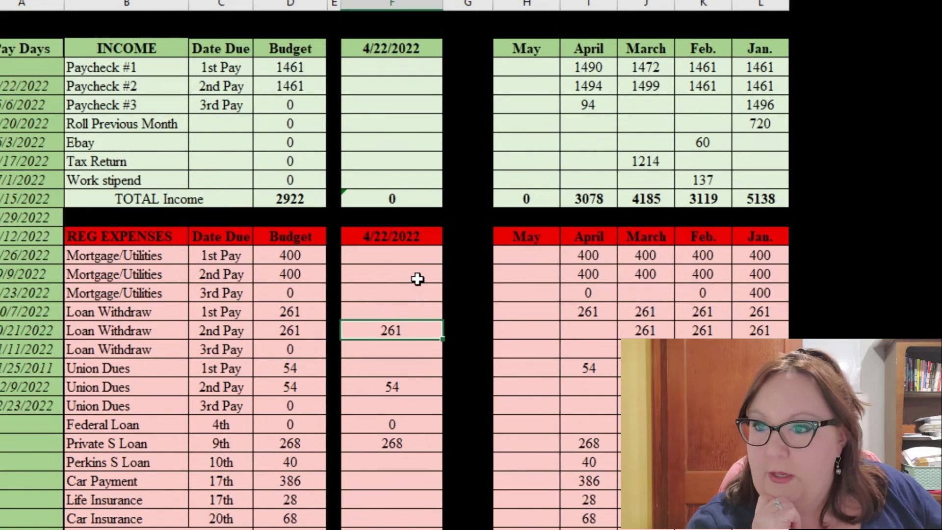
pyautogui.press('Delete')
pyautogui.press('Right')
pyautogui.press('Right')
pyautogui.press('Right')
pyautogui.write('261')
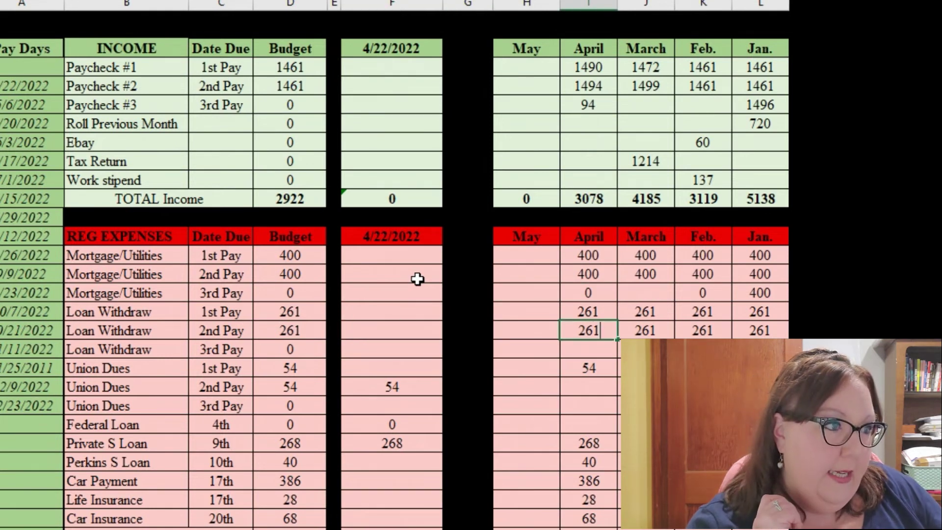
pyautogui.press('Return')
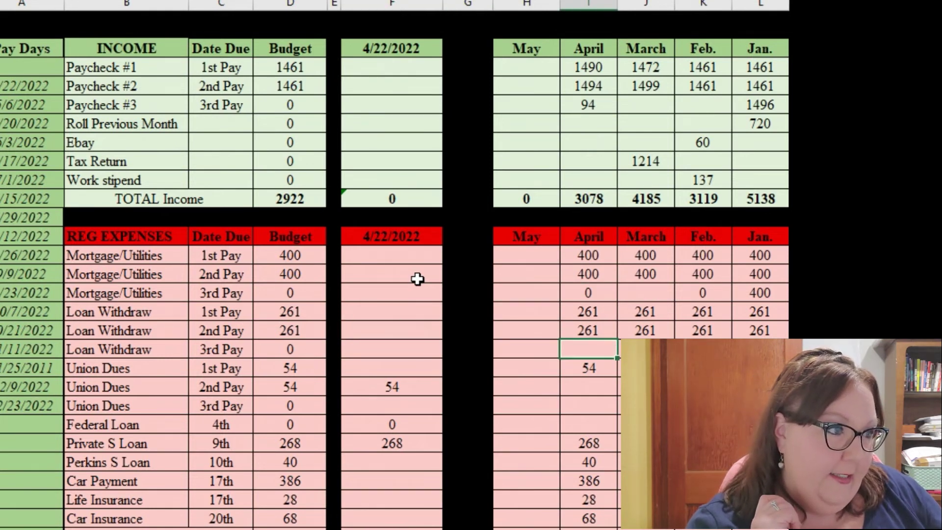
pyautogui.press('Up')
pyautogui.press('Up')
pyautogui.press('Up')
pyautogui.press('Delete')
pyautogui.press('Left')
pyautogui.press('Left')
pyautogui.press('Left')
pyautogui.press('Down')
pyautogui.press('Down')
pyautogui.press('Down')
pyautogui.press('Down')
pyautogui.press('Down')
pyautogui.press('Down')
pyautogui.press('Down')
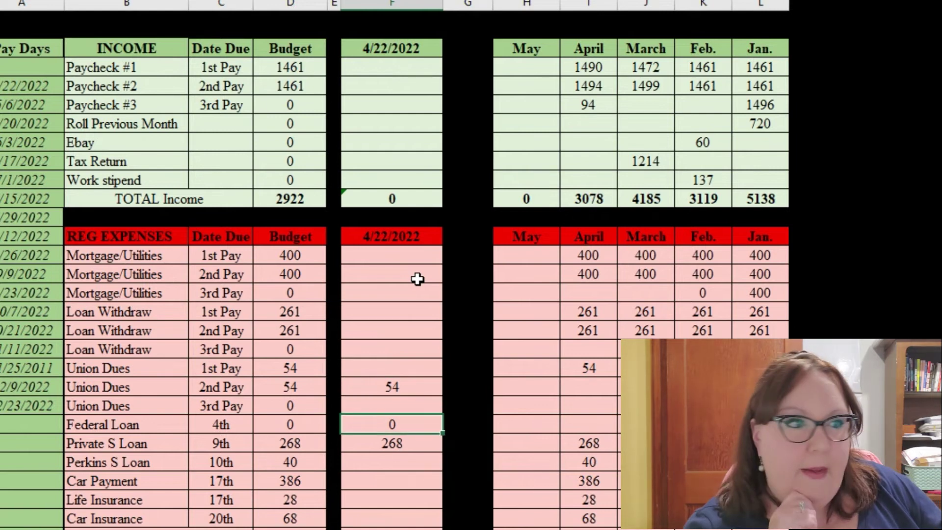
pyautogui.press('Down')
pyautogui.press('Down')
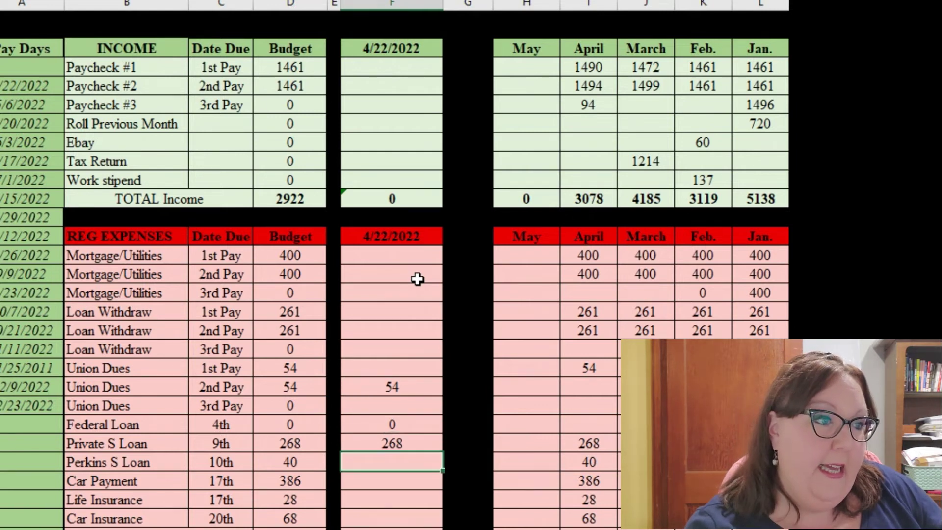
pyautogui.scroll(-3, 447, 426)
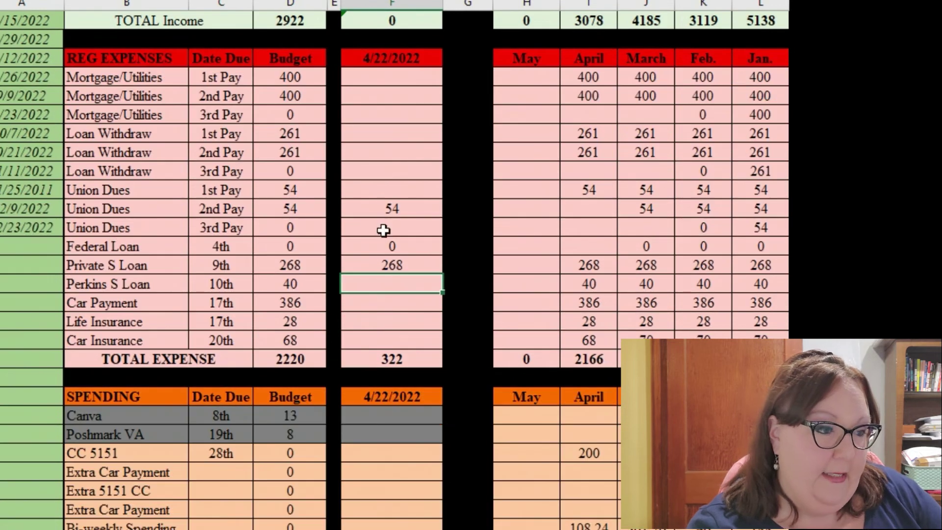
pyautogui.click(379, 247)
pyautogui.press('Delete')
pyautogui.press('Right')
pyautogui.press('Right')
pyautogui.press('Right')
pyautogui.press('Right')
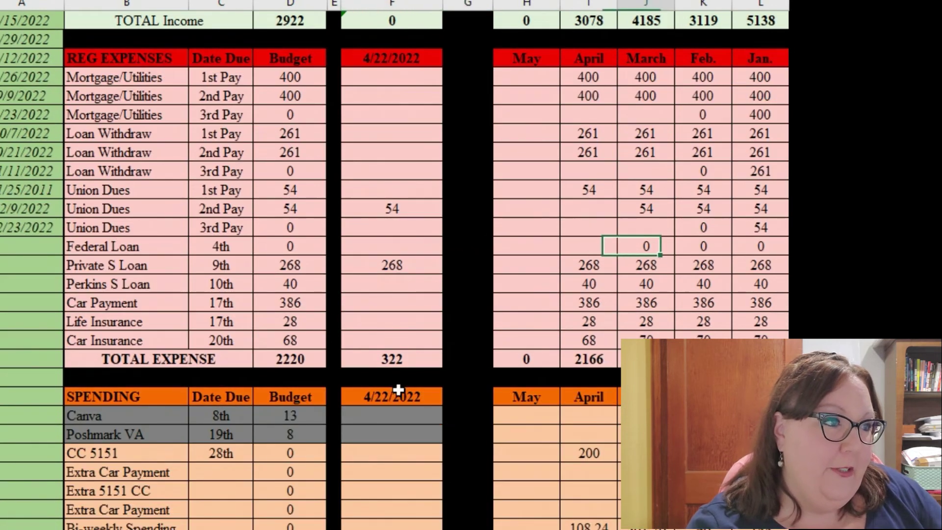
pyautogui.press('Left')
pyautogui.write('0')
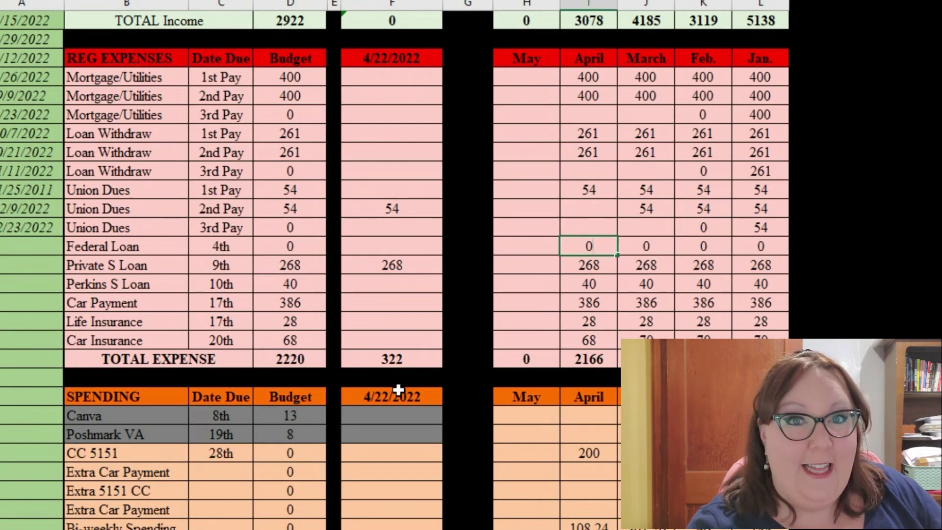
pyautogui.press('Left')
pyautogui.press('Left')
pyautogui.press('Left')
pyautogui.press('Down')
pyautogui.press('Down')
pyautogui.press('Down')
pyautogui.press('Down')
pyautogui.press('Down')
pyautogui.scroll(-2, 398, 388)
pyautogui.click(399, 435)
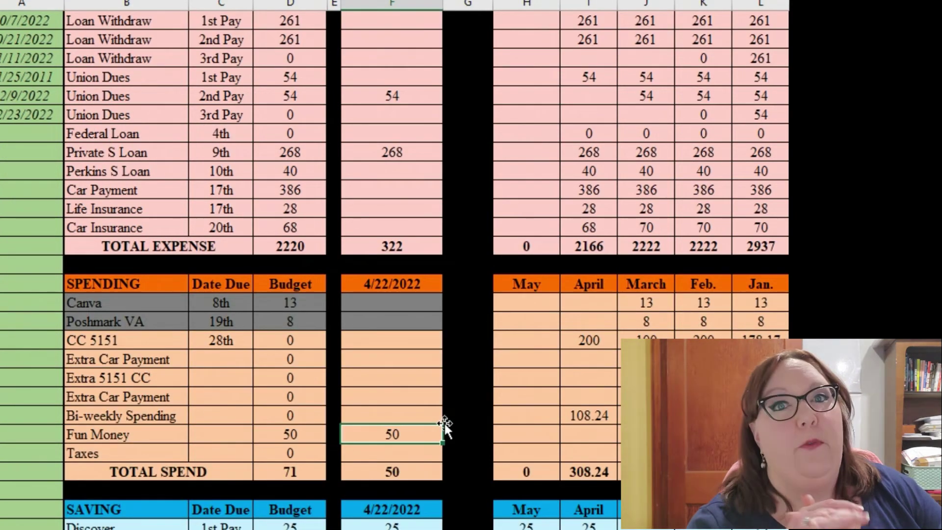
pyautogui.scroll(-3, 443, 421)
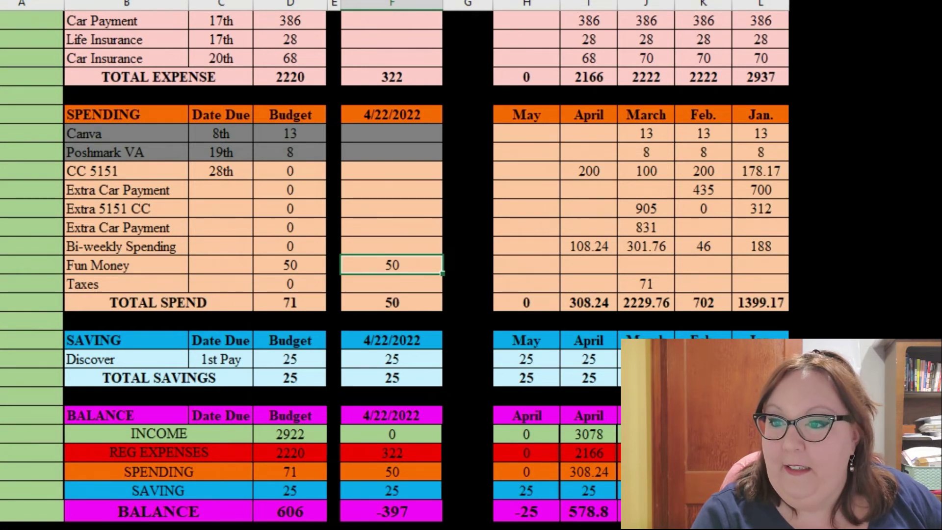
pyautogui.click(392, 360)
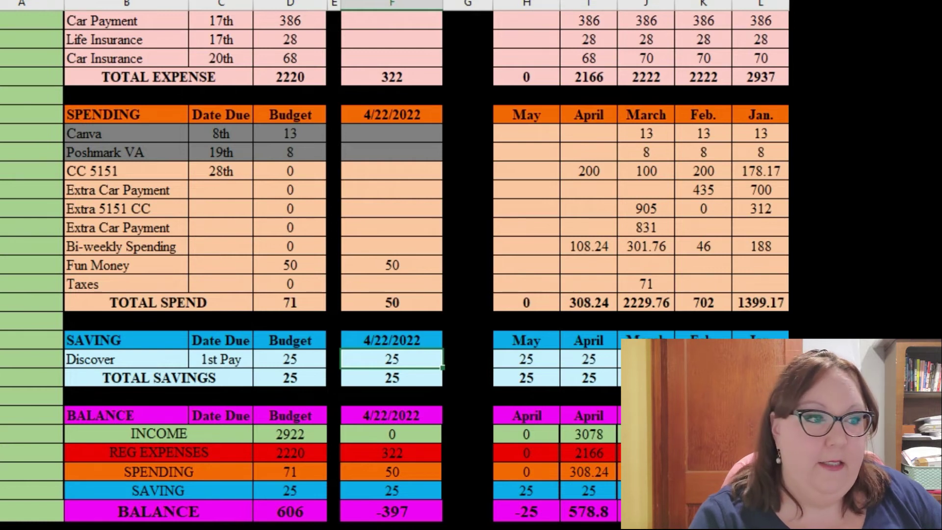
pyautogui.scroll(-2, 357, 441)
# Replace the balance table's April header with May, then recheck the 4/22/2022 balance of -397.
pyautogui.click(381, 392)
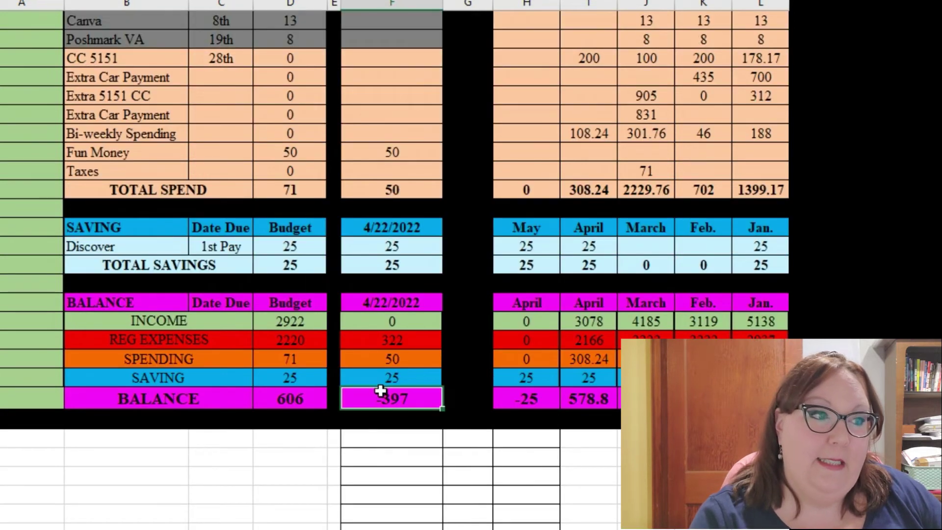
pyautogui.click(534, 304)
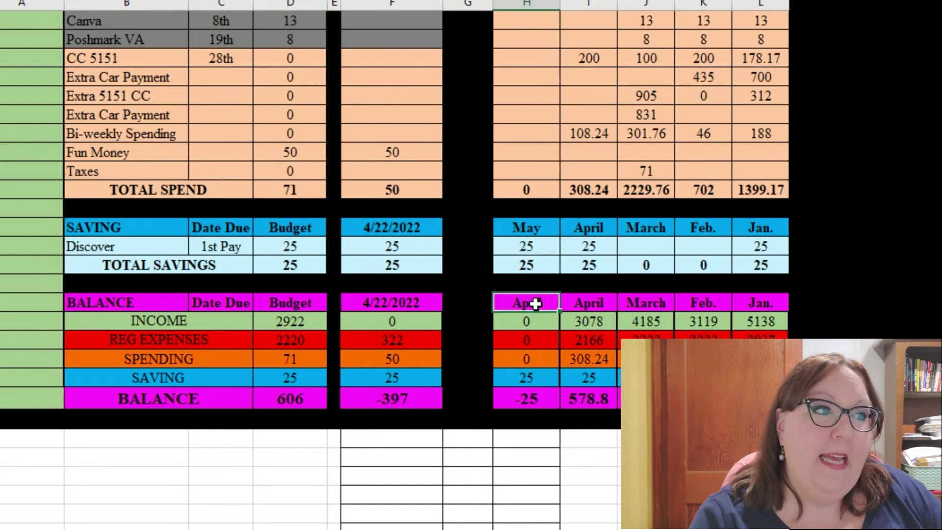
pyautogui.write('May')
pyautogui.press('Tab')
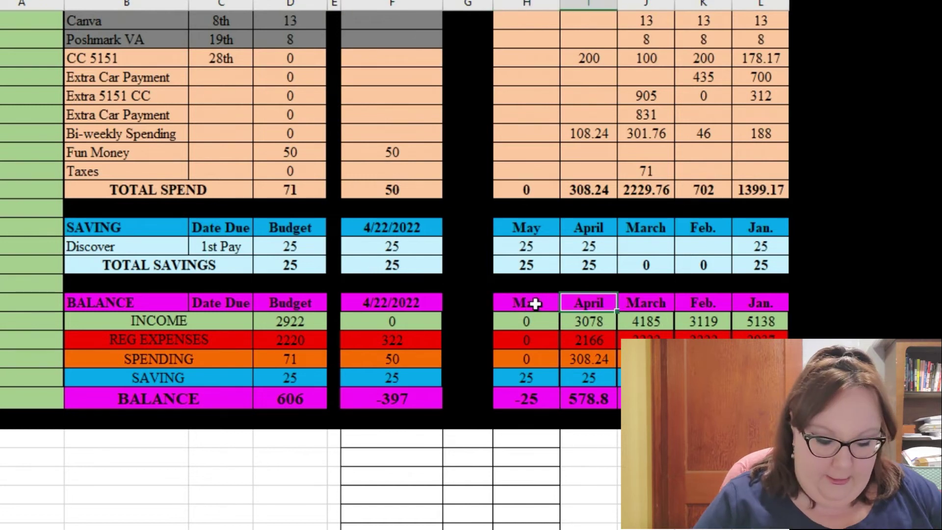
pyautogui.press('Left')
pyautogui.press('Left')
pyautogui.press('Left')
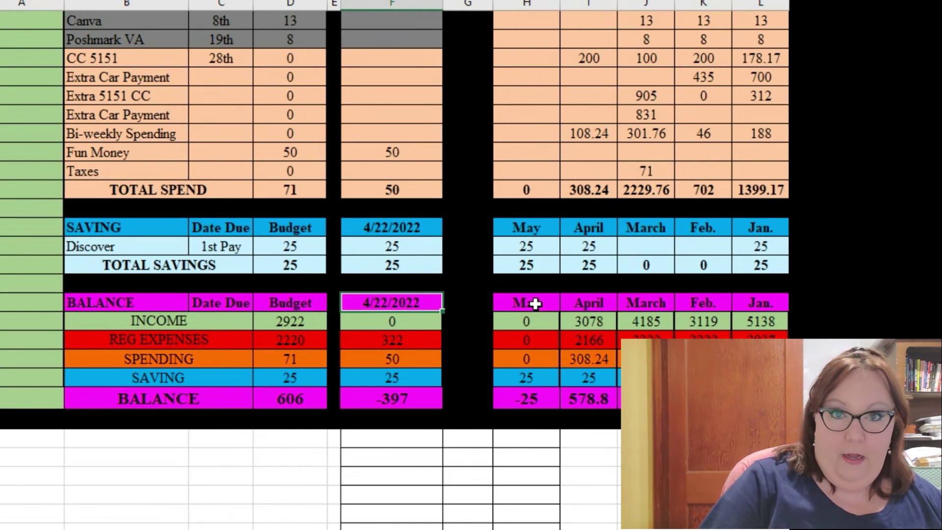
pyautogui.press('Down')
pyautogui.press('Down')
pyautogui.press('Down')
pyautogui.press('Down')
pyautogui.press('Down')
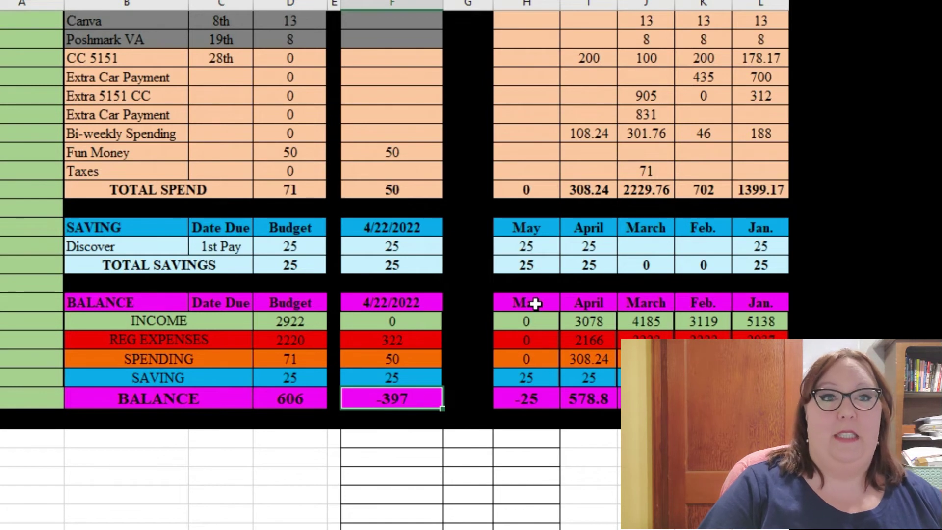
pyautogui.press('Up')
pyautogui.press('Up')
pyautogui.press('Up')
pyautogui.press('Up')
pyautogui.press('Up')
pyautogui.press('Up')
pyautogui.press('Up')
pyautogui.press('Up')
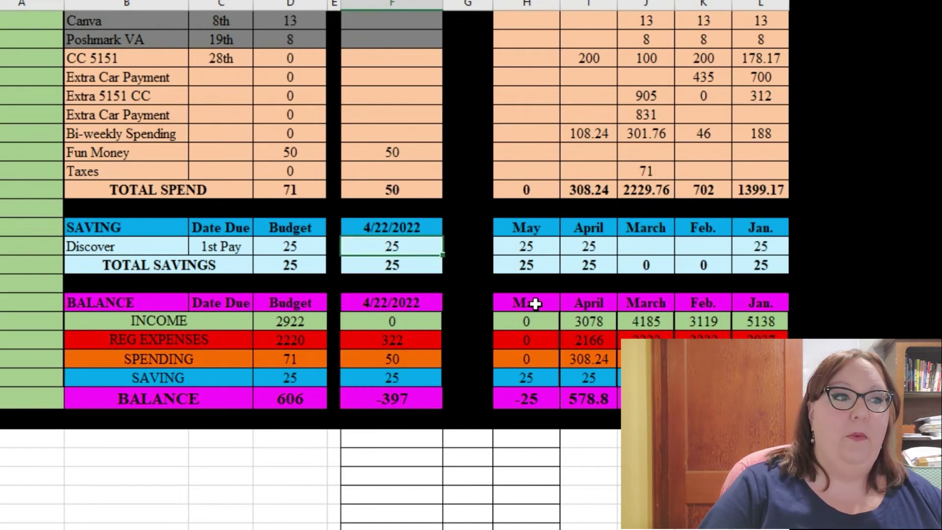
pyautogui.press('Down')
pyautogui.press('Down')
pyautogui.press('Down')
pyautogui.press('Down')
pyautogui.press('Down')
pyautogui.press('Down')
pyautogui.press('Down')
pyautogui.press('Down')
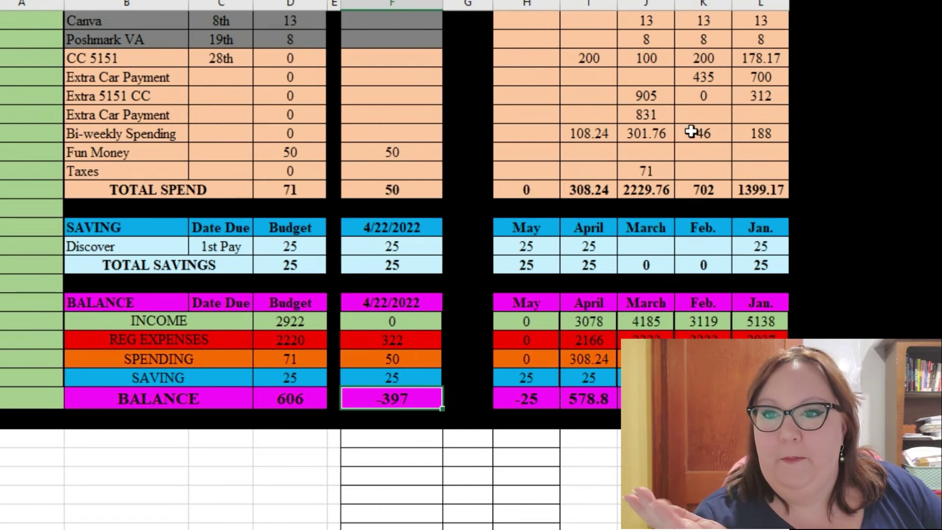
pyautogui.click(402, 151)
pyautogui.scroll(7, 431, 306)
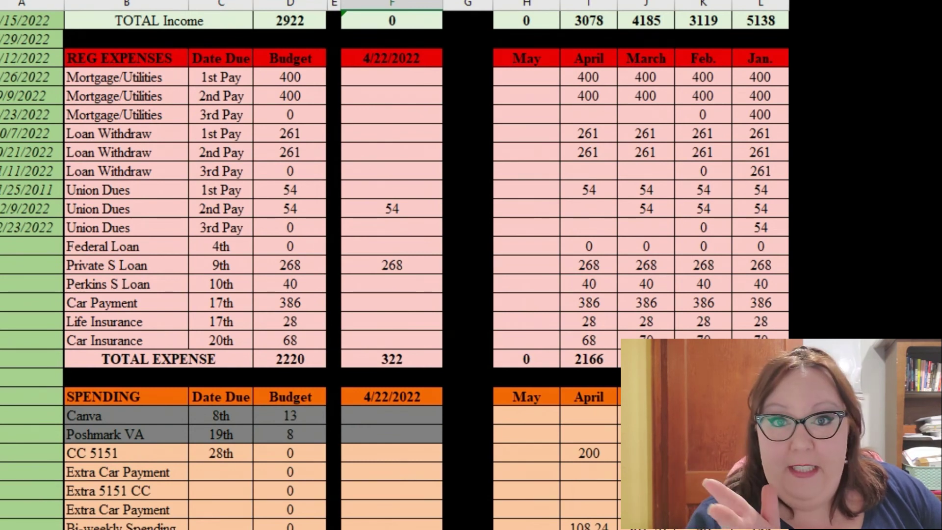
pyautogui.click(406, 468)
pyautogui.scroll(-5, 408, 466)
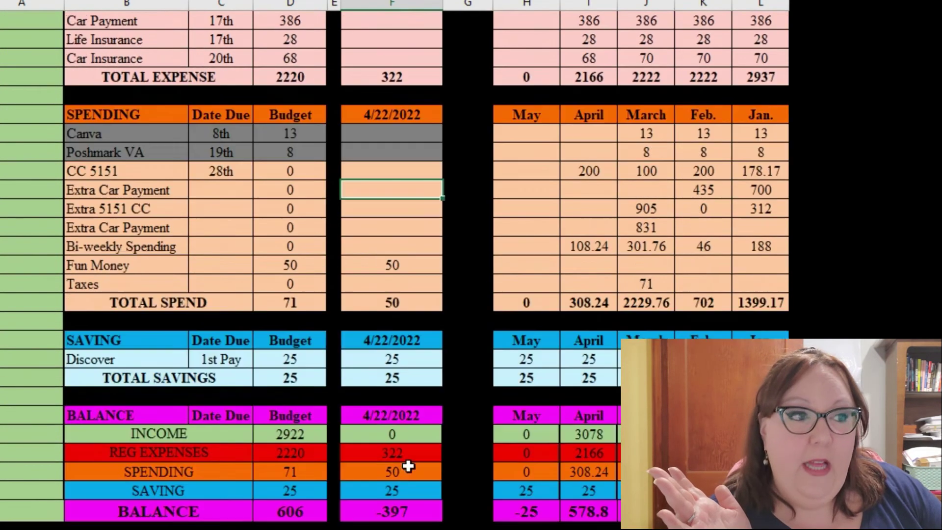
pyautogui.scroll(-3, 408, 467)
pyautogui.click(413, 343)
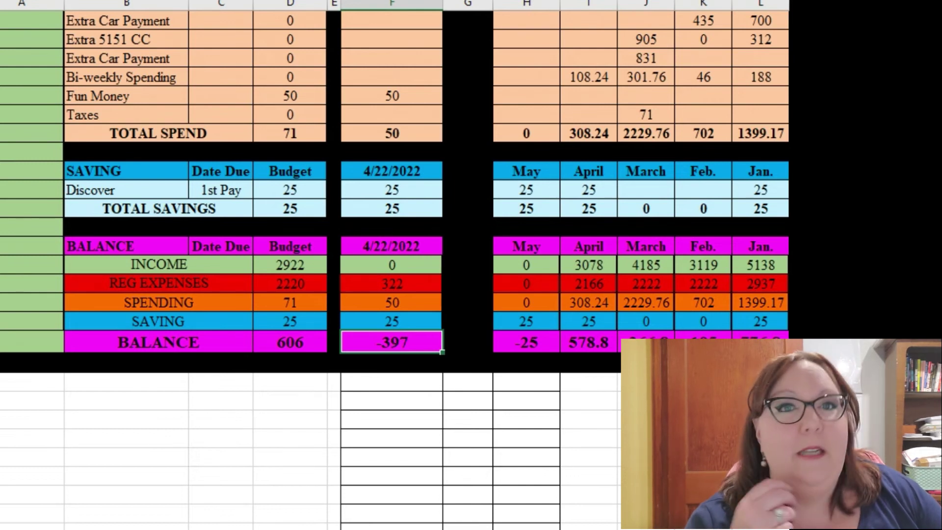
pyautogui.scroll(7, 405, 437)
pyautogui.scroll(4, 405, 433)
pyautogui.scroll(-11, 400, 439)
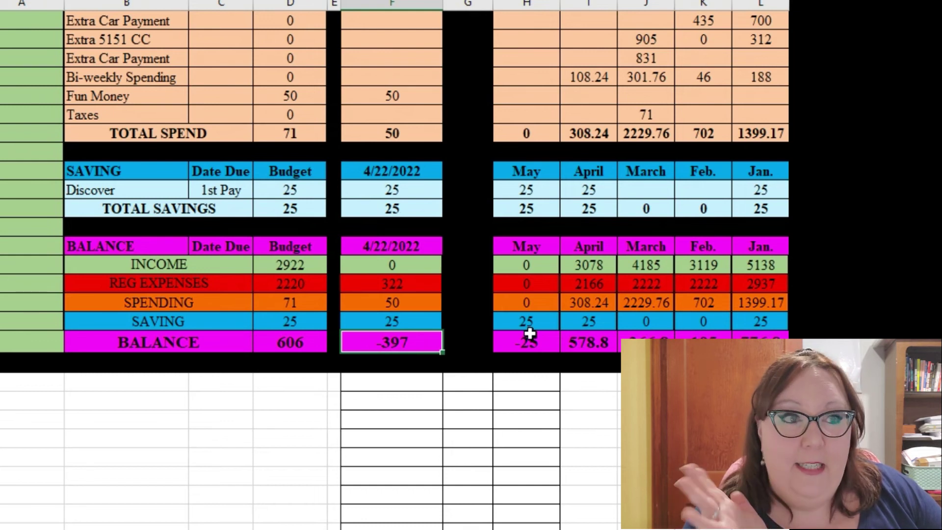
pyautogui.click(542, 188)
pyautogui.scroll(15, 408, 76)
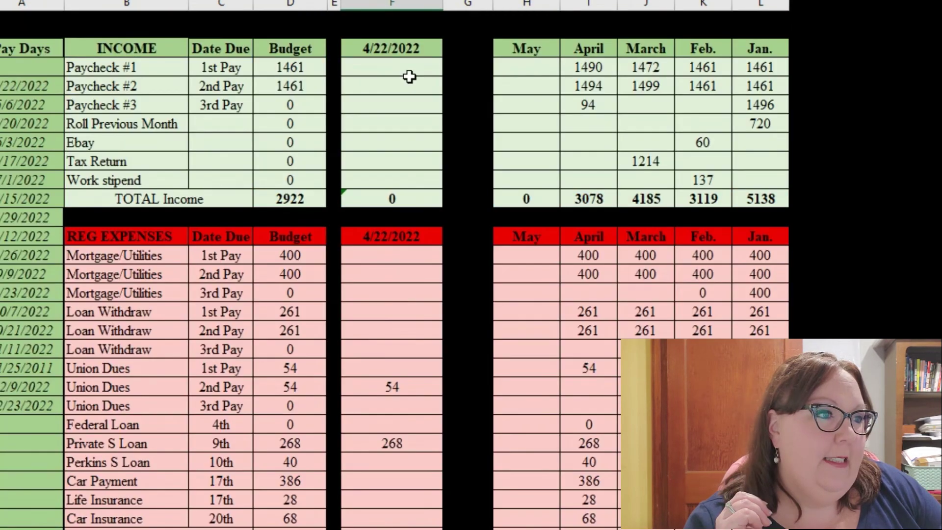
pyautogui.click(589, 68)
pyautogui.moveTo(589, 73); pyautogui.dragTo(588, 198)
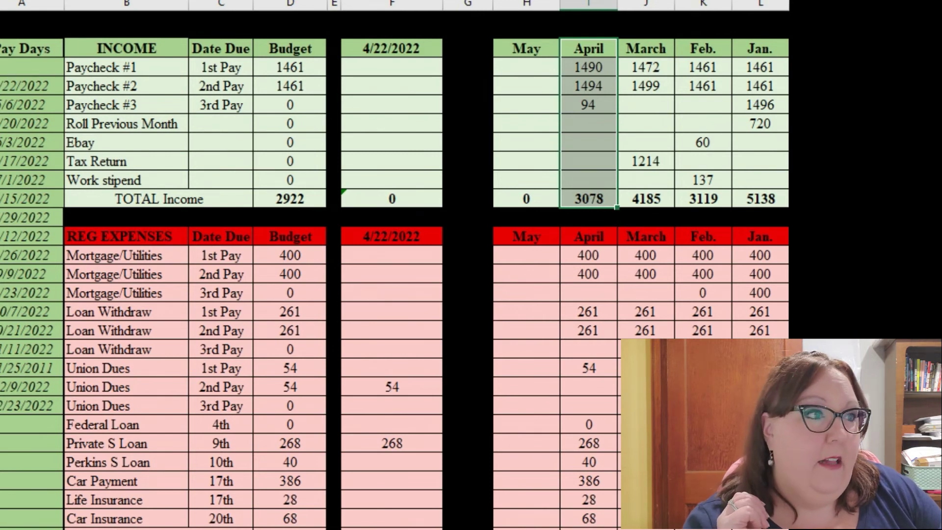
pyautogui.moveTo(592, 233); pyautogui.dragTo(584, 503)
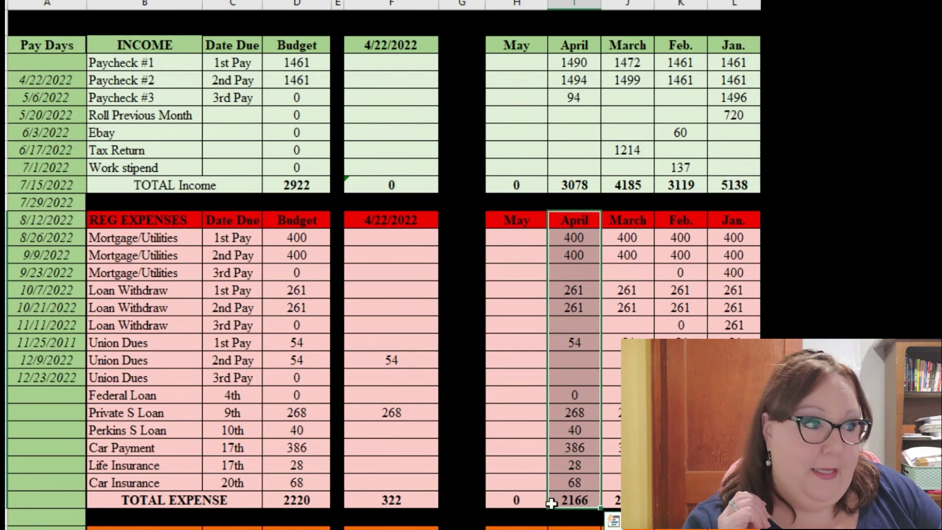
pyautogui.scroll(-5, 559, 492)
pyautogui.moveTo(574, 264); pyautogui.dragTo(574, 442)
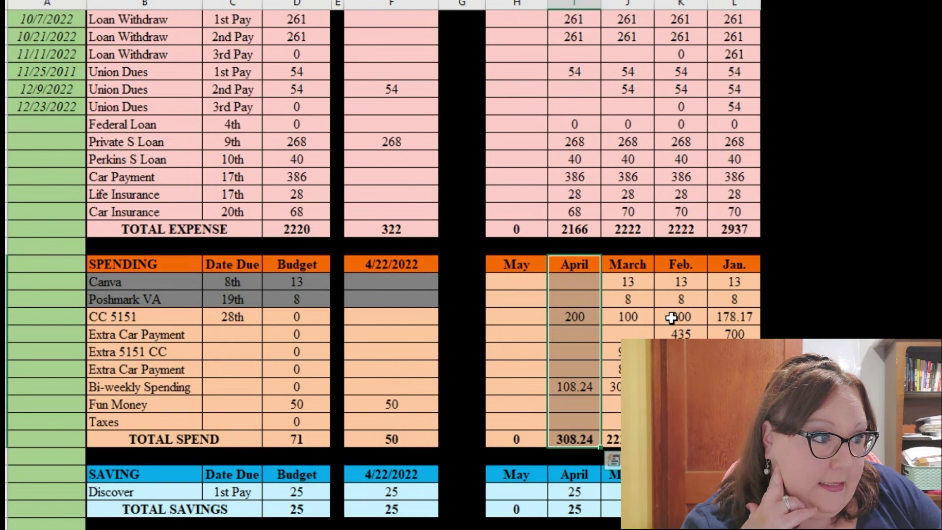
pyautogui.click(101, 351)
pyautogui.moveTo(230, 351); pyautogui.dragTo(153, 352)
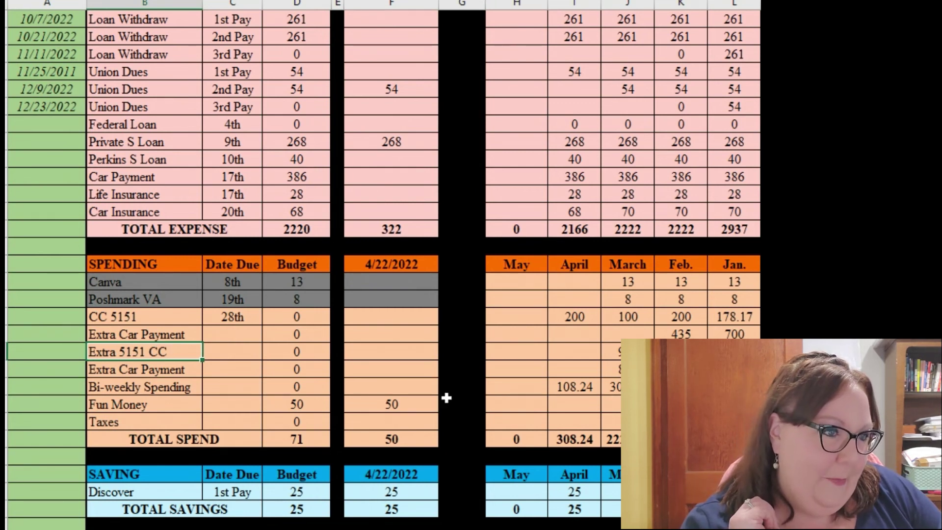
pyautogui.scroll(-3, 445, 398)
pyautogui.click(574, 352)
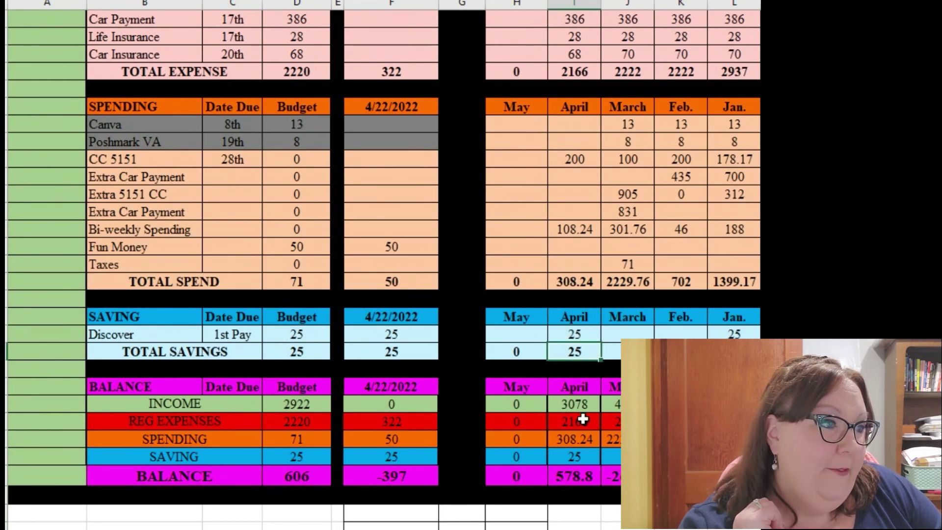
pyautogui.click(573, 332)
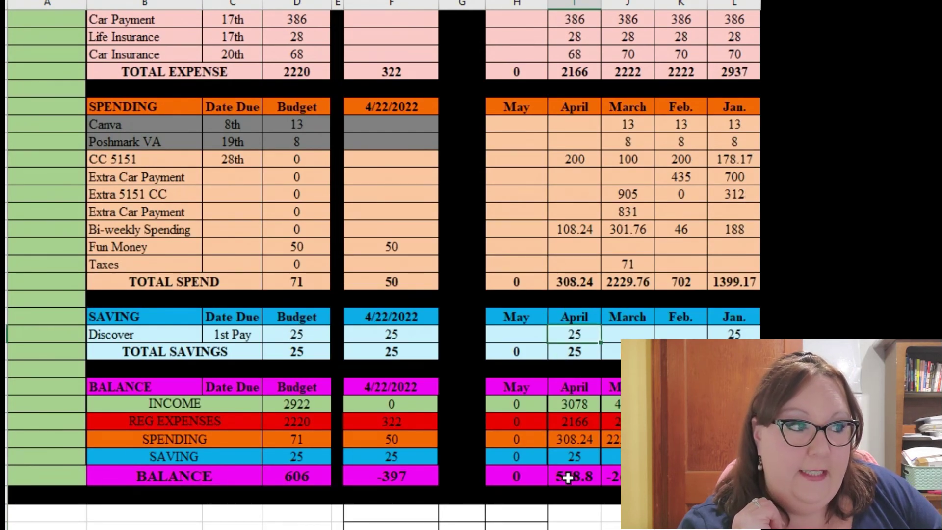
pyautogui.click(579, 390)
pyautogui.moveTo(579, 390); pyautogui.dragTo(603, 505)
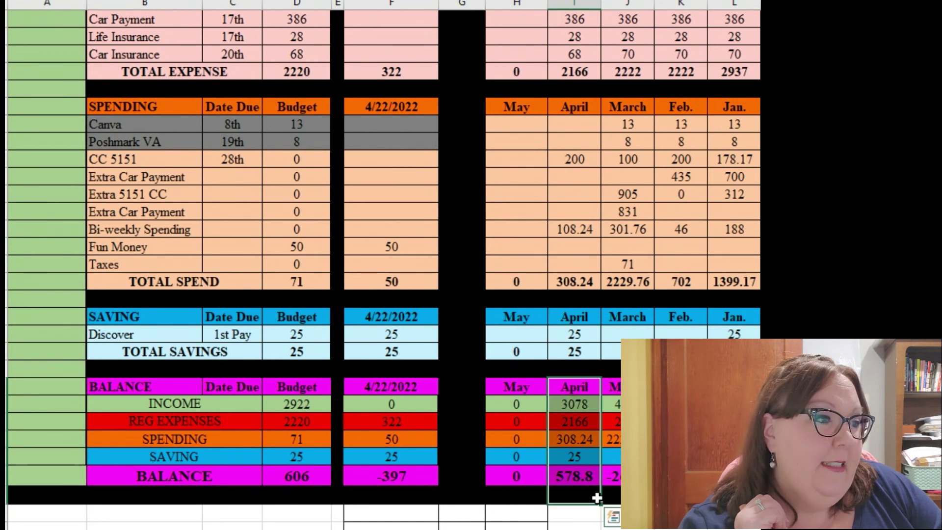
pyautogui.click(573, 477)
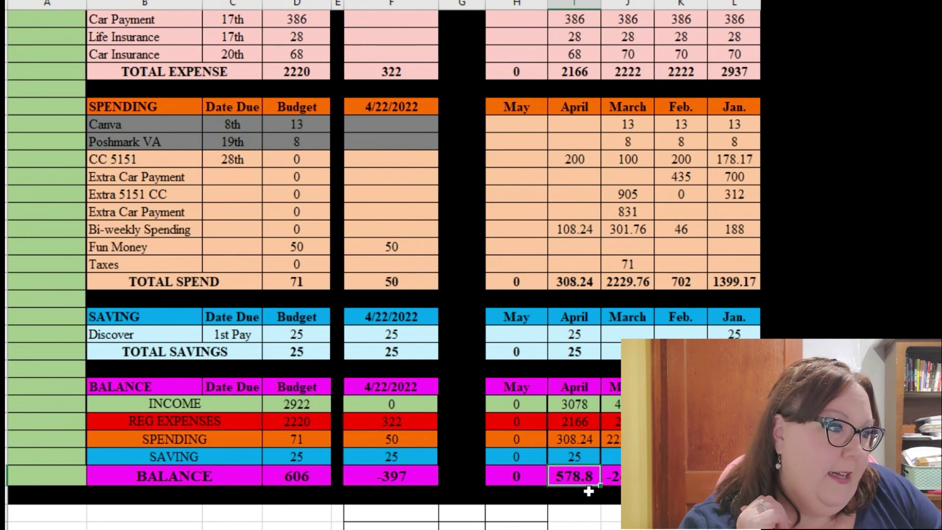
pyautogui.click(579, 391)
pyautogui.moveTo(580, 395); pyautogui.dragTo(582, 478)
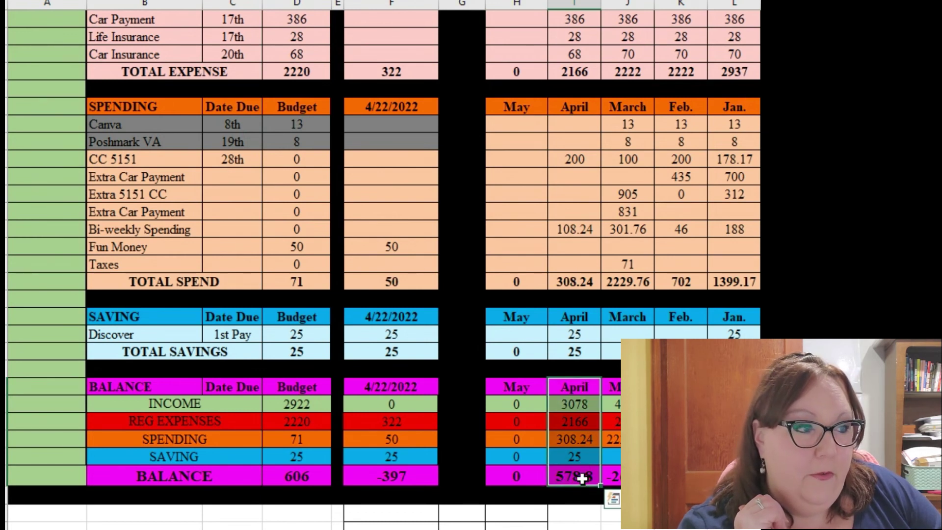
pyautogui.click(398, 475)
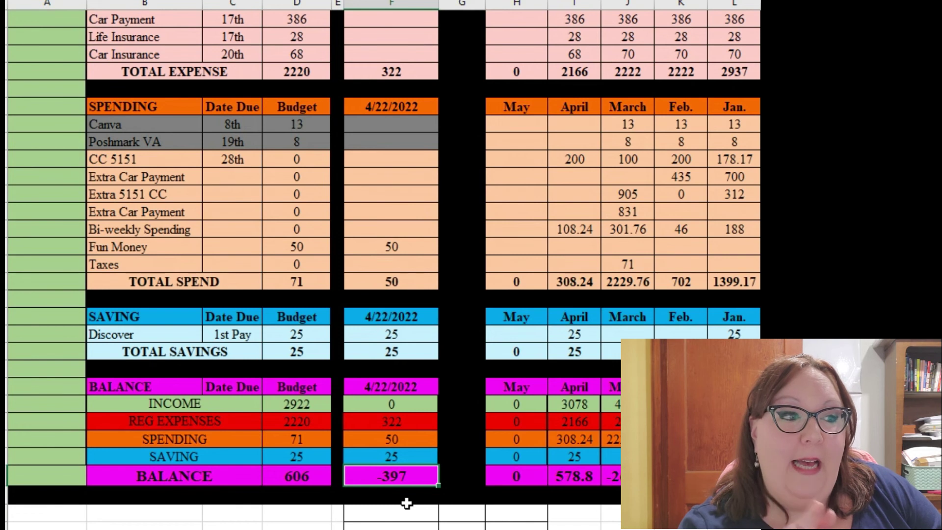
pyautogui.click(581, 524)
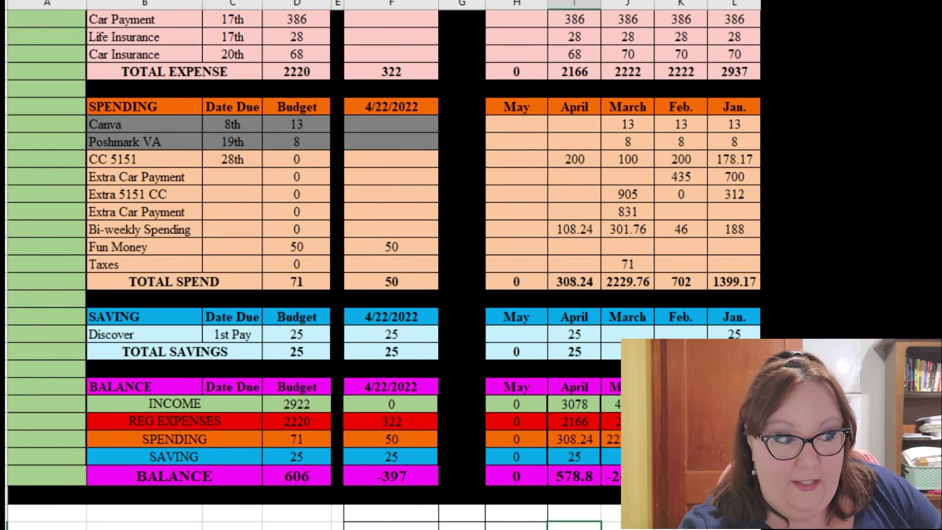
pyautogui.scroll(10, 67, 84)
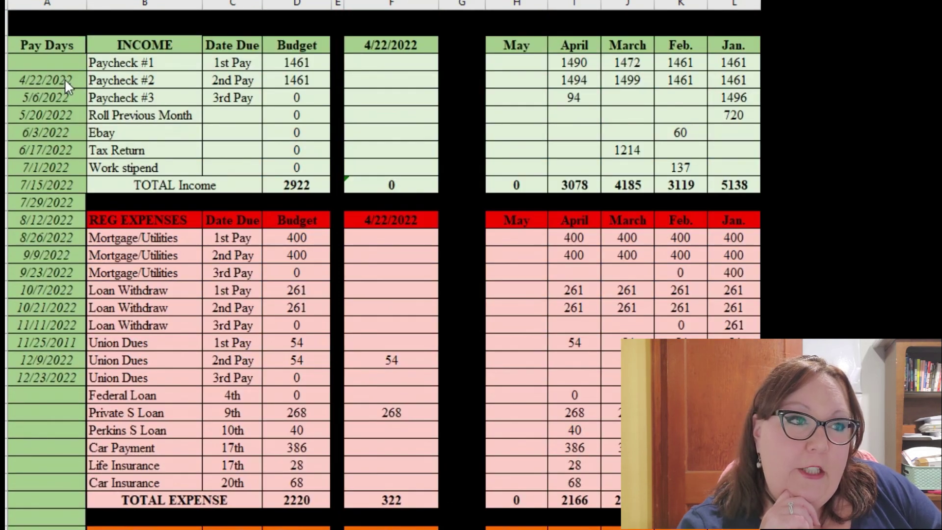